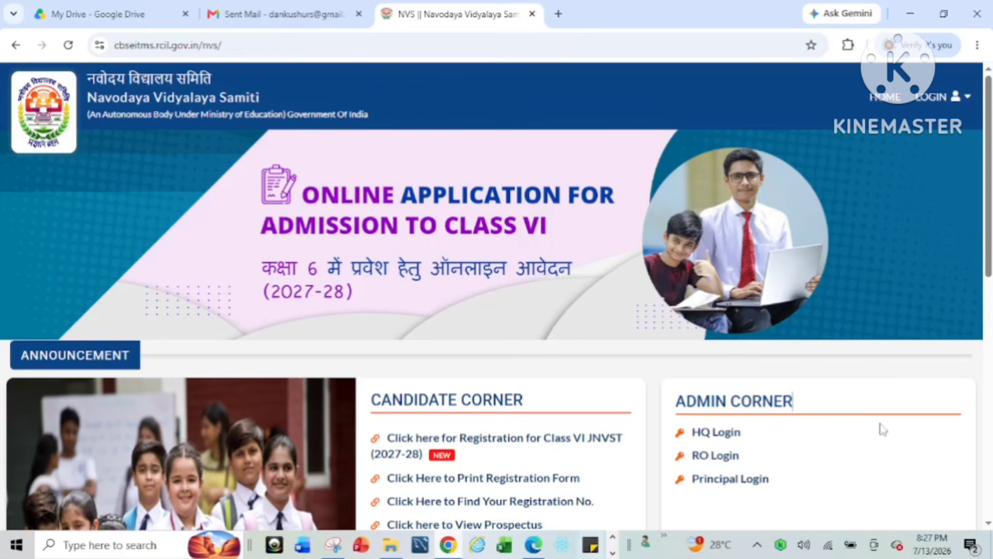
Highlight the Candidate Corner 'Click here to View Prospectus' link, then switch to another window
scroll(882, 430, "down", 1)
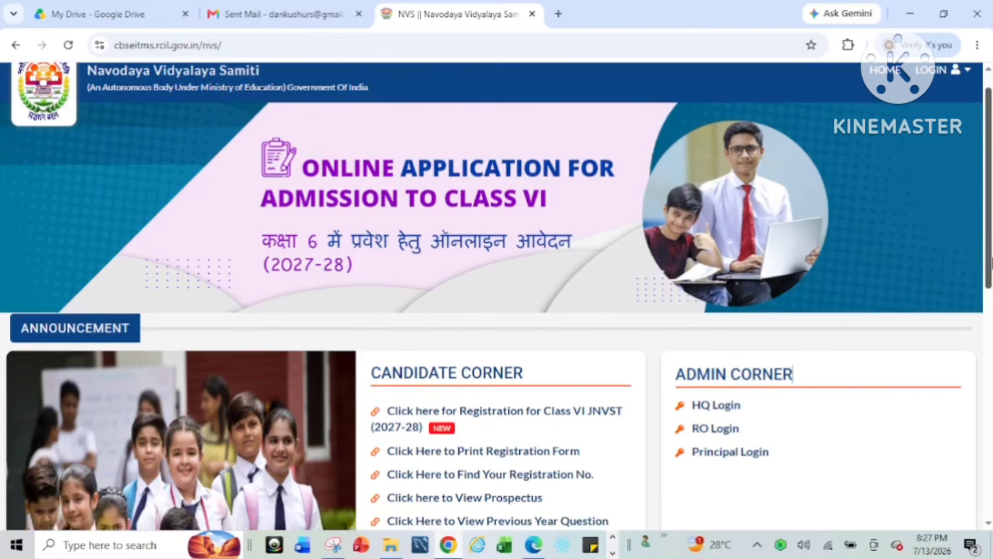
scroll(882, 430, "down", 2)
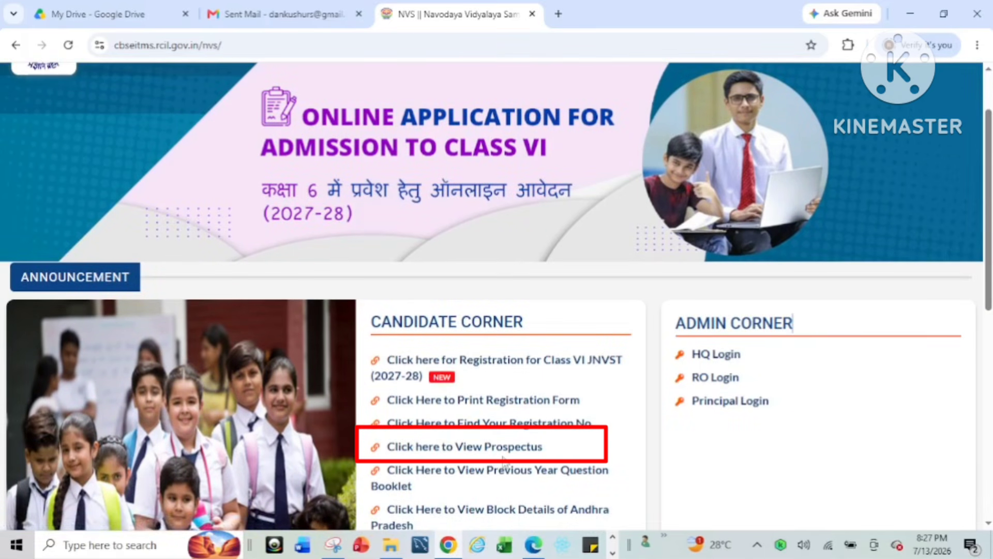
left_click_drag(543, 448, 387, 448)
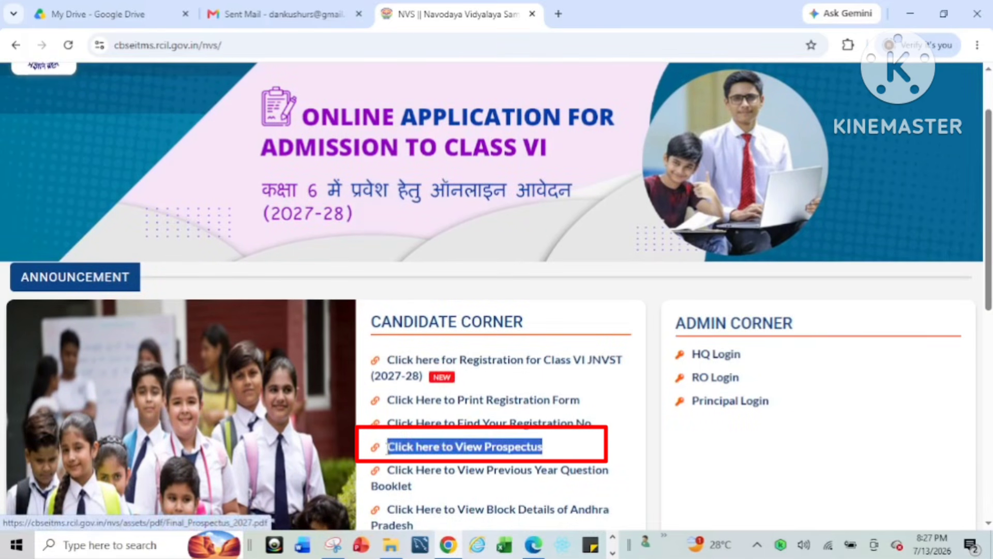
key("alt+Tab")
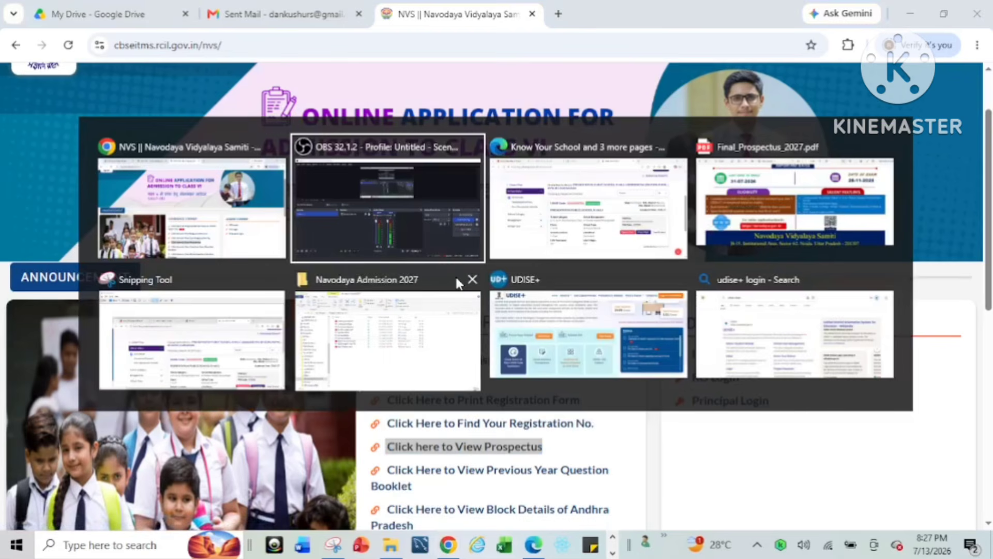
In the prospectus PDF, highlight the last date to apply, 31-07-2026
key("alt+Tab")
key("alt+Tab")
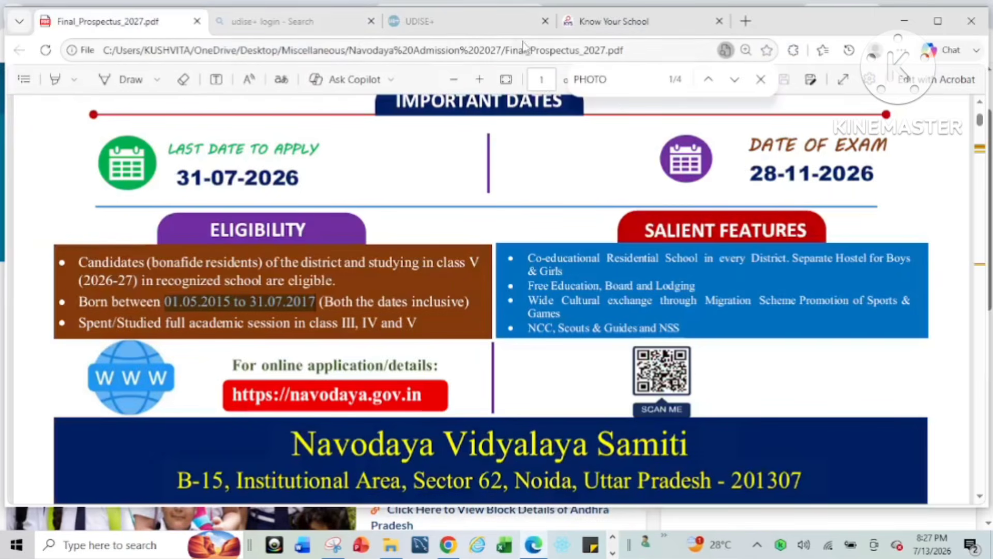
left_click(611, 21)
left_click(147, 25)
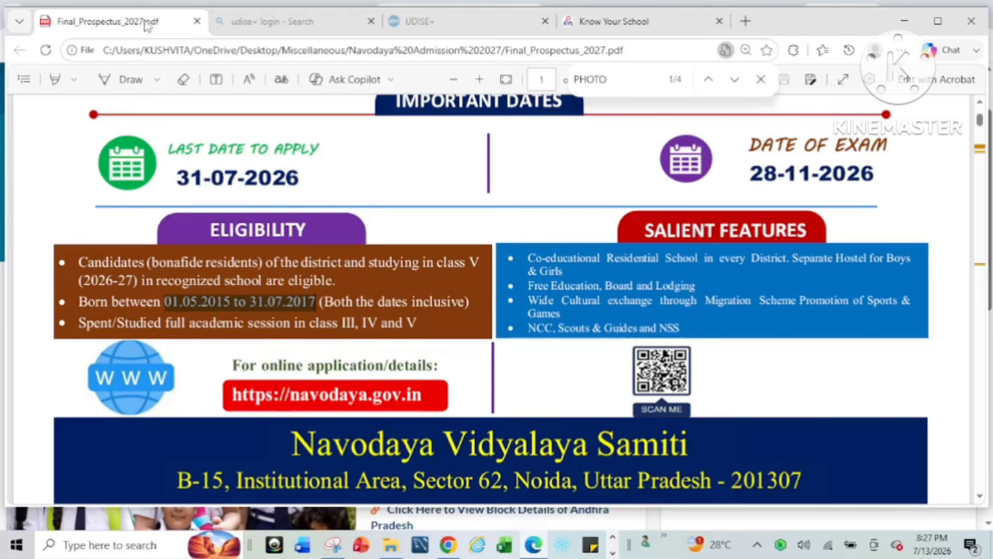
scroll(430, 302, "up", 5)
scroll(430, 302, "down", 5)
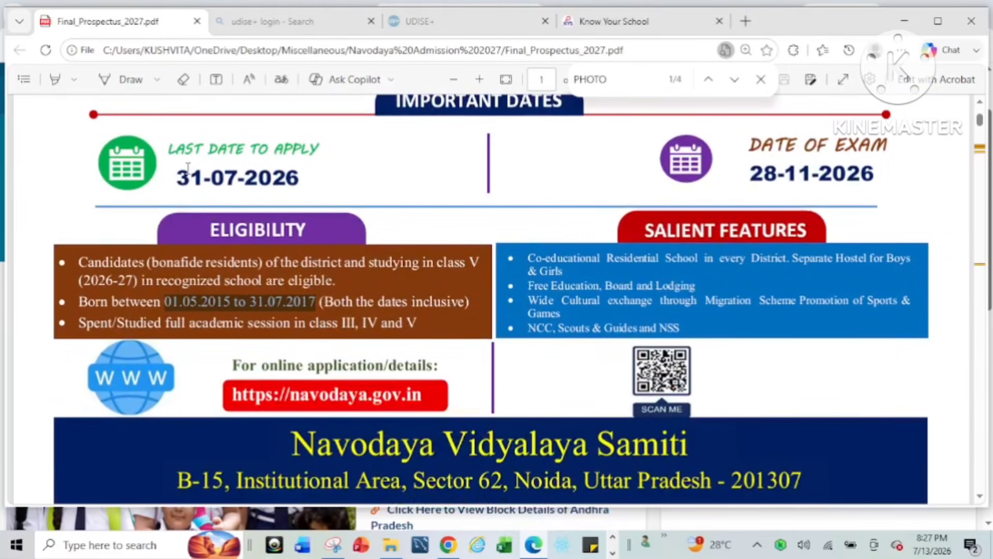
left_click_drag(176, 175, 317, 179)
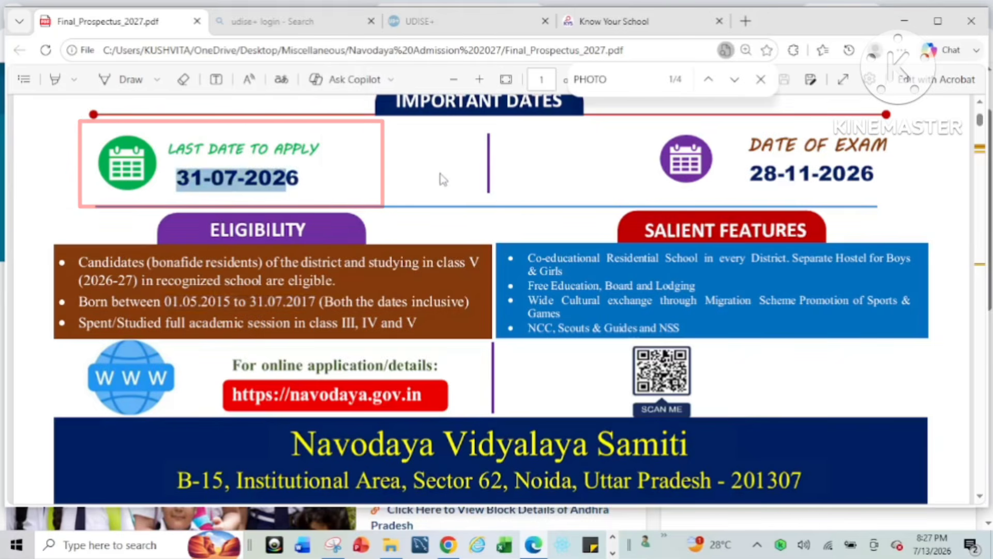
Highlight the exam date 28-11-2026 under Important Dates, then clear the marks
scroll(439, 252, "up", 1)
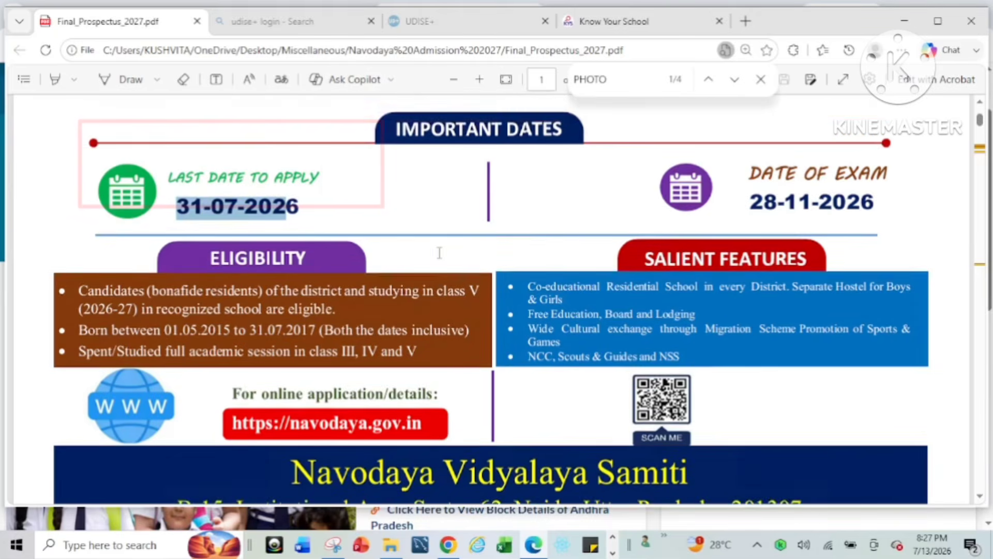
scroll(439, 252, "up", 10)
scroll(427, 295, "down", 3)
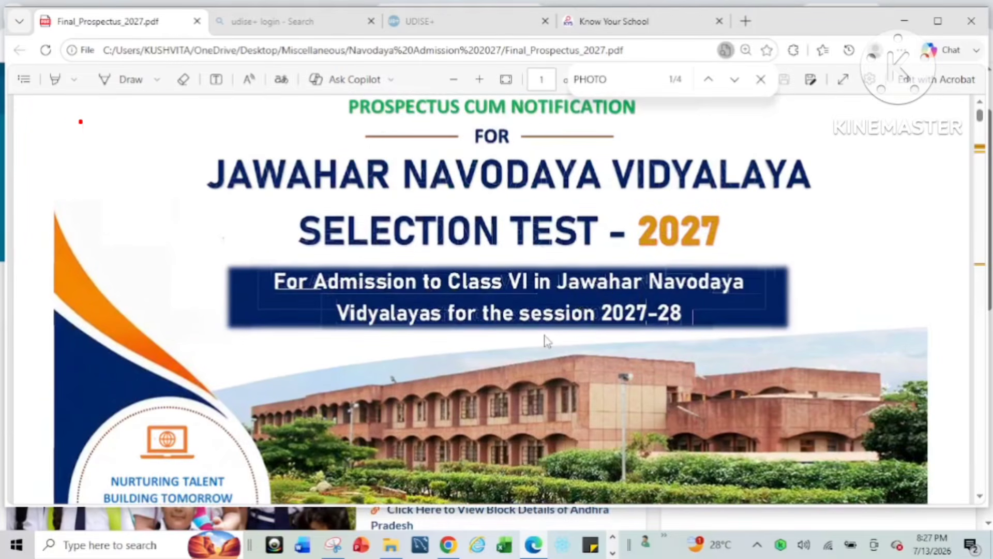
scroll(511, 312, "down", 6)
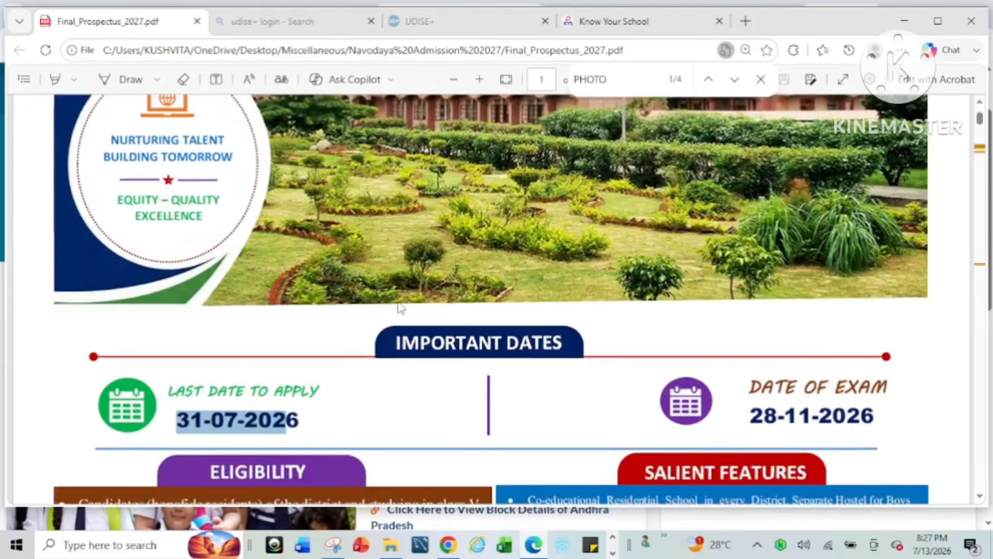
scroll(400, 307, "down", 2)
left_click(313, 324)
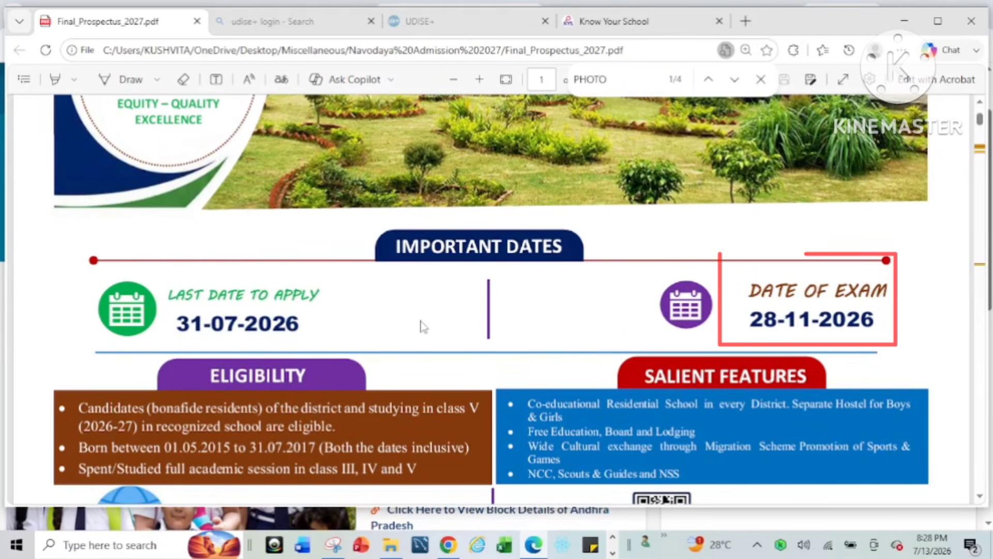
left_click_drag(753, 320, 874, 321)
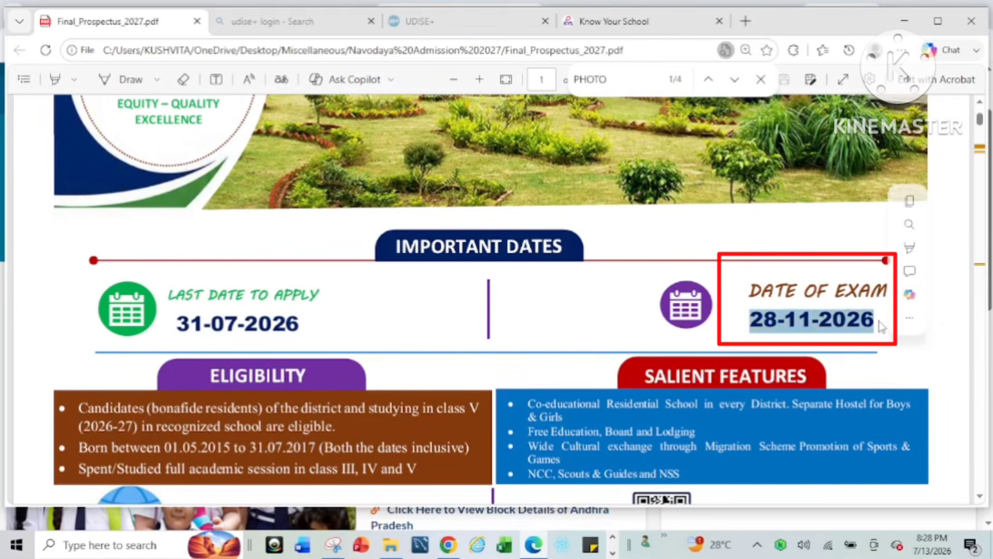
scroll(387, 268, "down", 2)
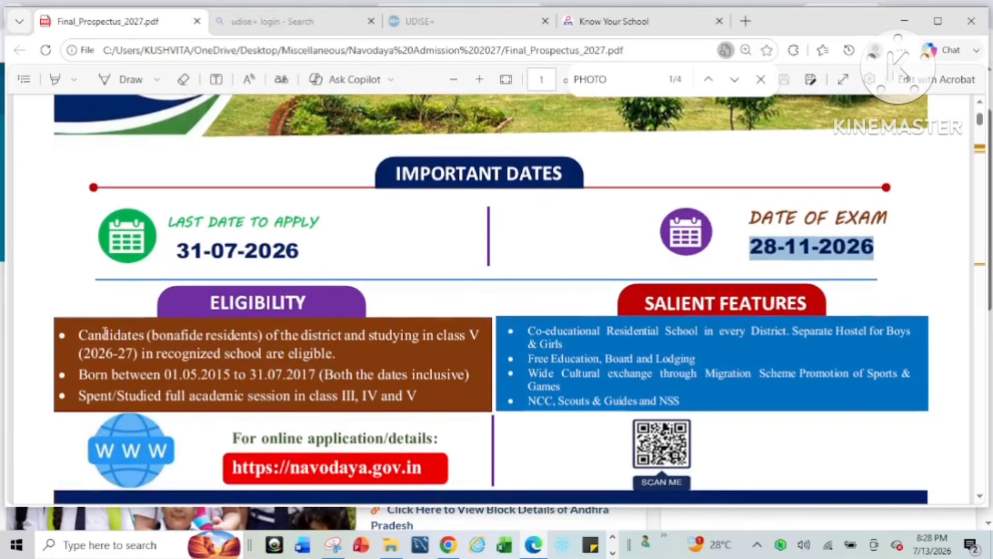
left_click(387, 268)
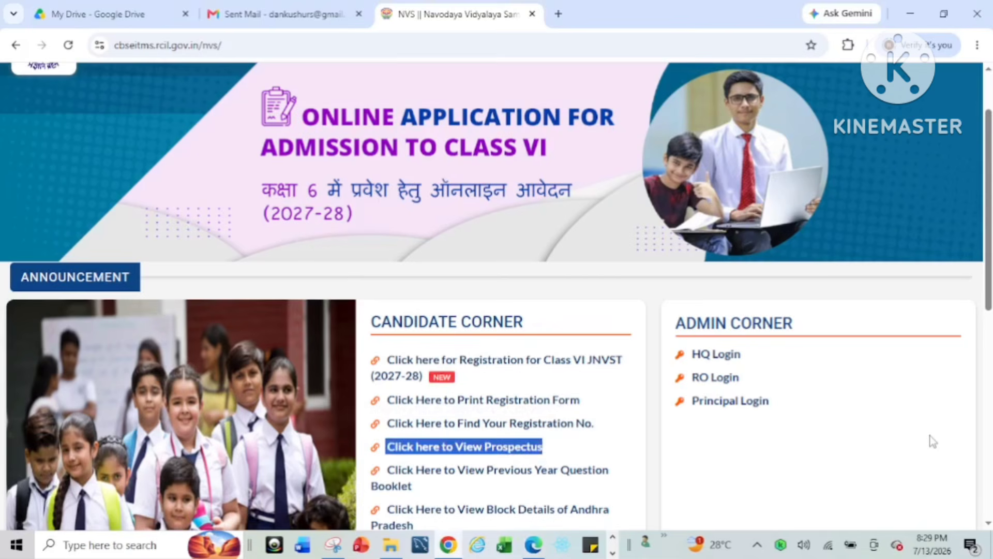
Back on the NVS portal, select its full web address in the address bar
left_click(923, 428)
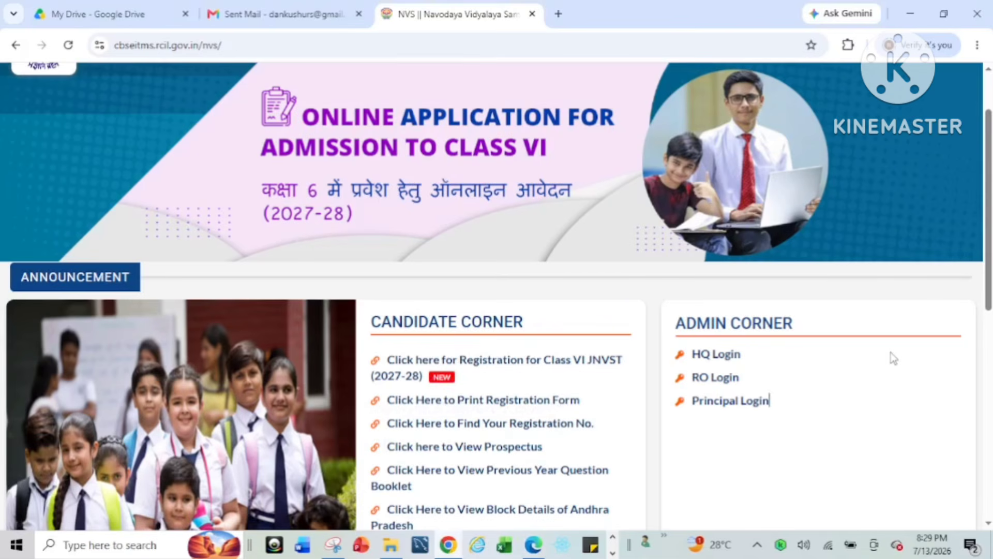
scroll(891, 355, "up", 2)
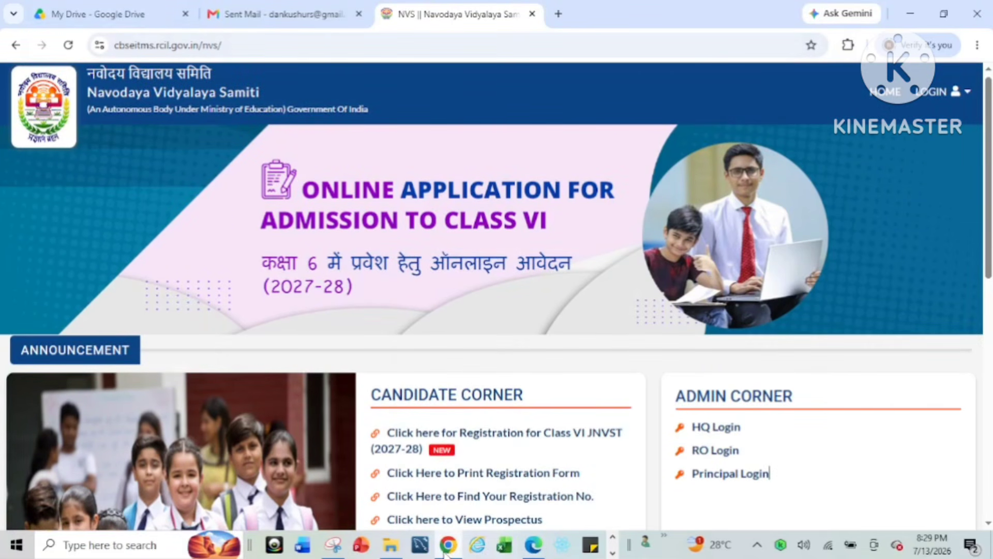
mouse_move(445, 553)
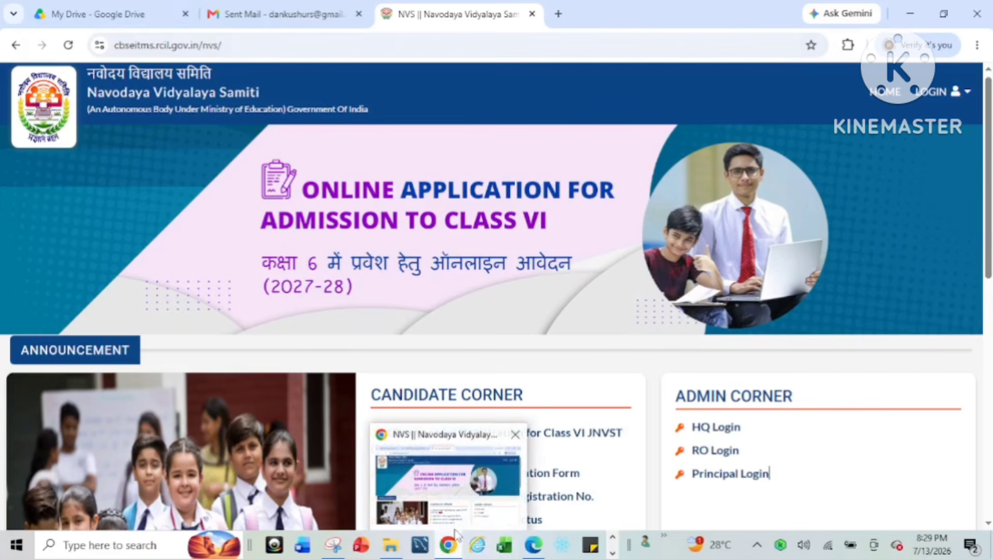
left_click(236, 44)
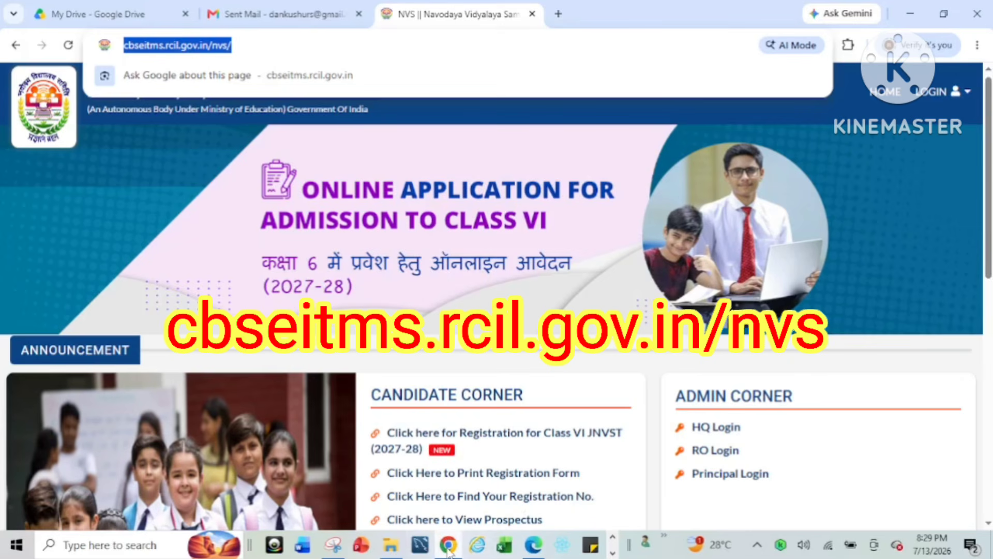
mouse_move(450, 552)
left_click(405, 482)
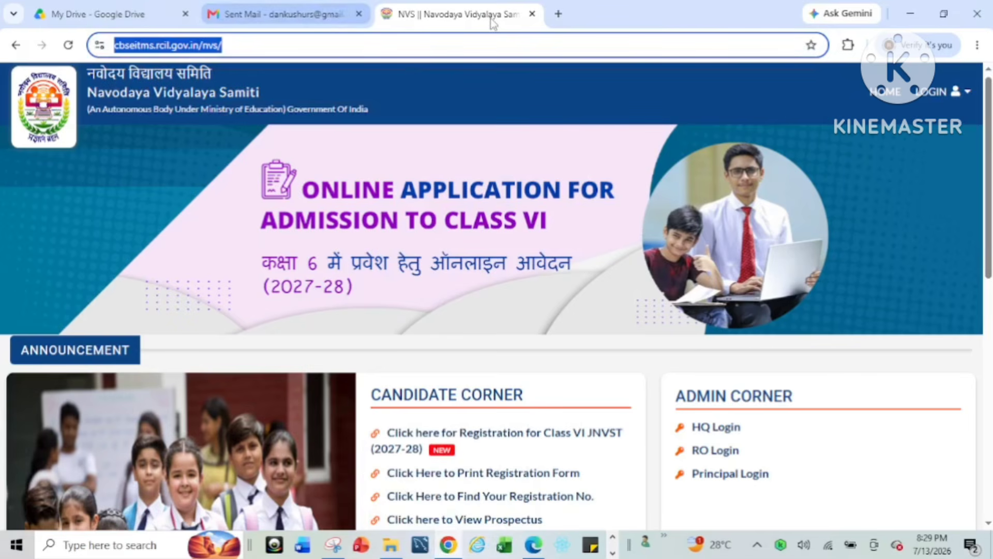
Google 'navodaya vidyalaya' in a new tab, mark the rcil.gov.in result, and return to the portal tab
left_click(559, 14)
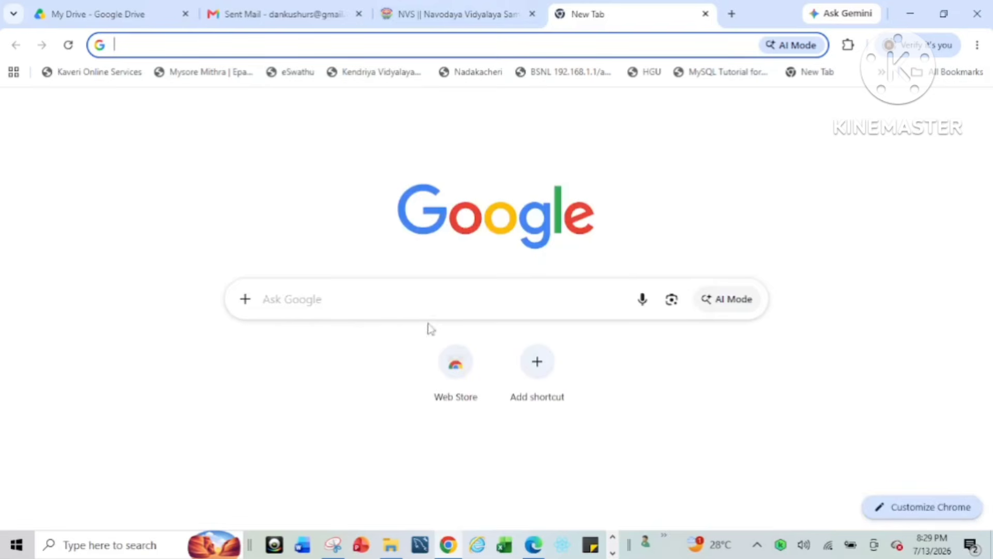
left_click(405, 304)
left_click(267, 345)
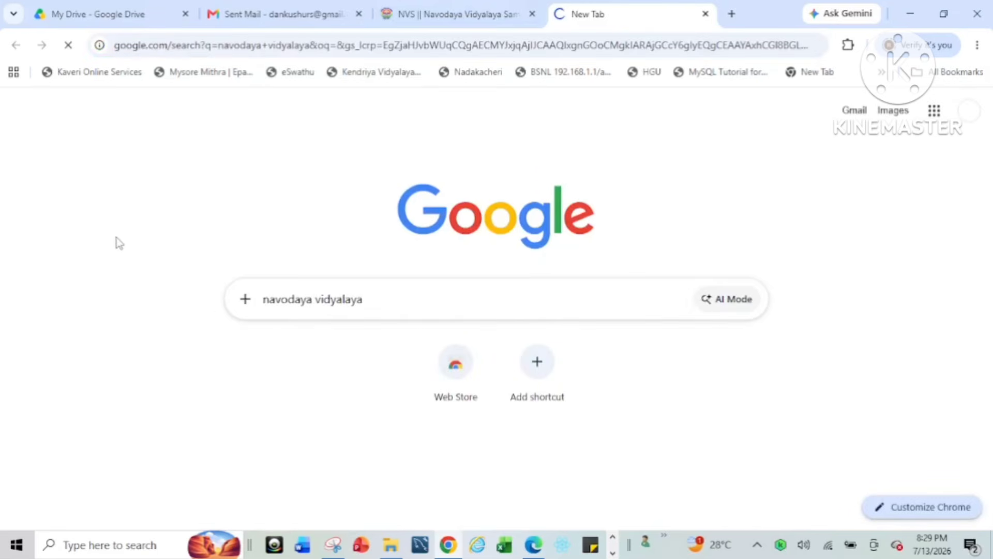
scroll(173, 251, "down", 3)
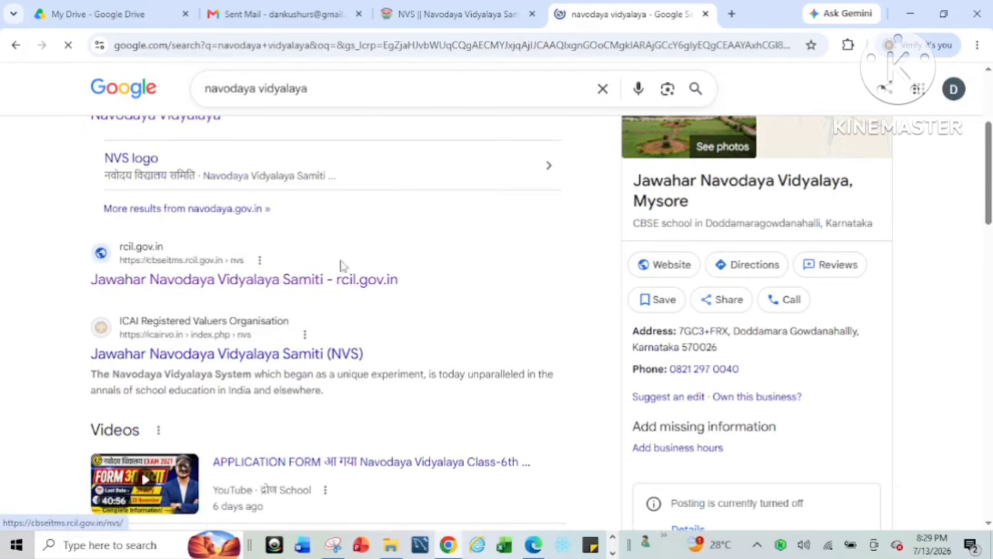
left_click_drag(284, 259, 118, 244)
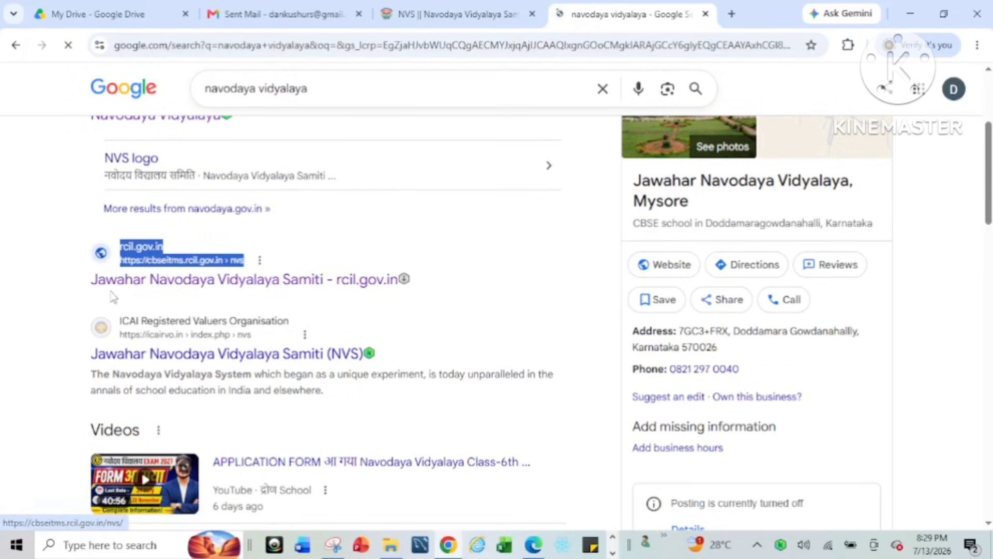
scroll(112, 293, "up", 4)
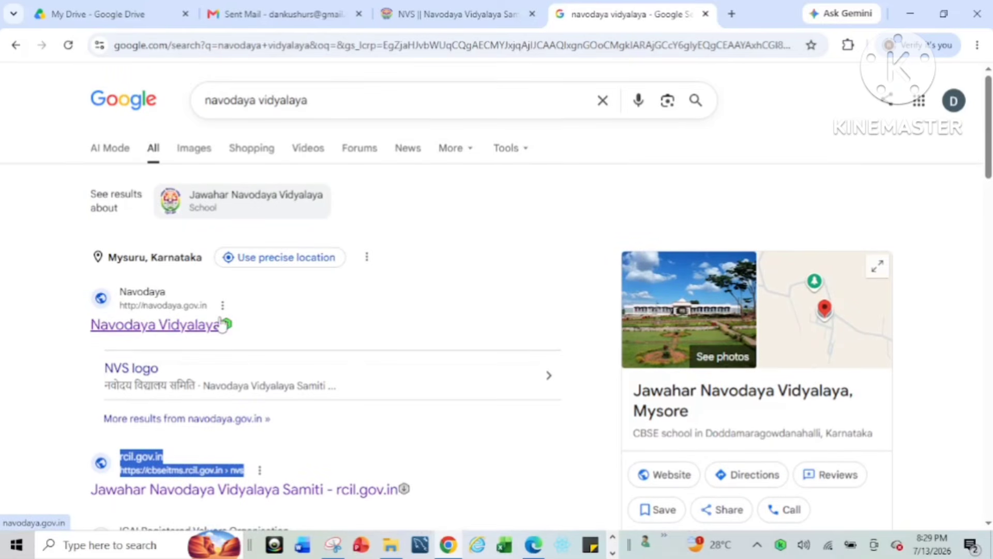
scroll(194, 332, "down", 1)
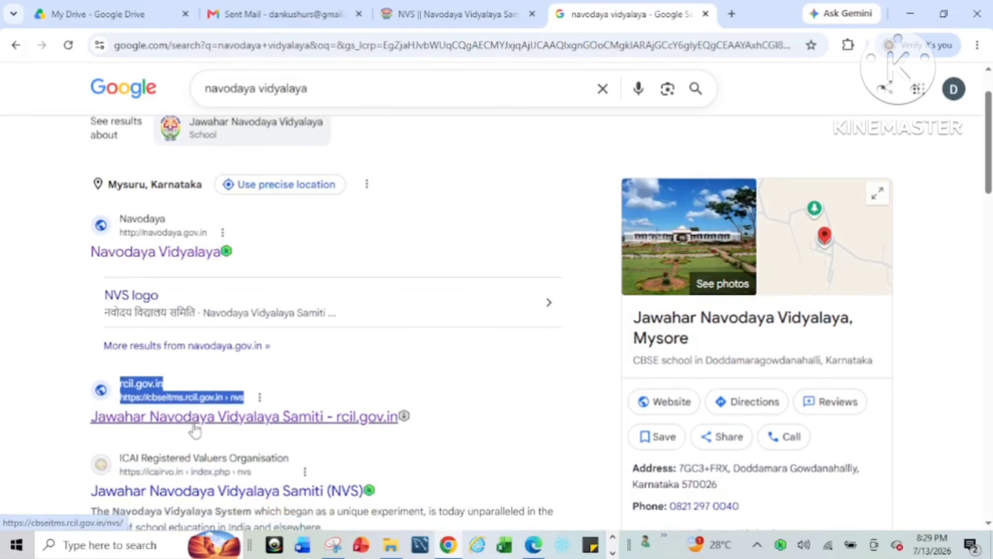
left_click(421, 15)
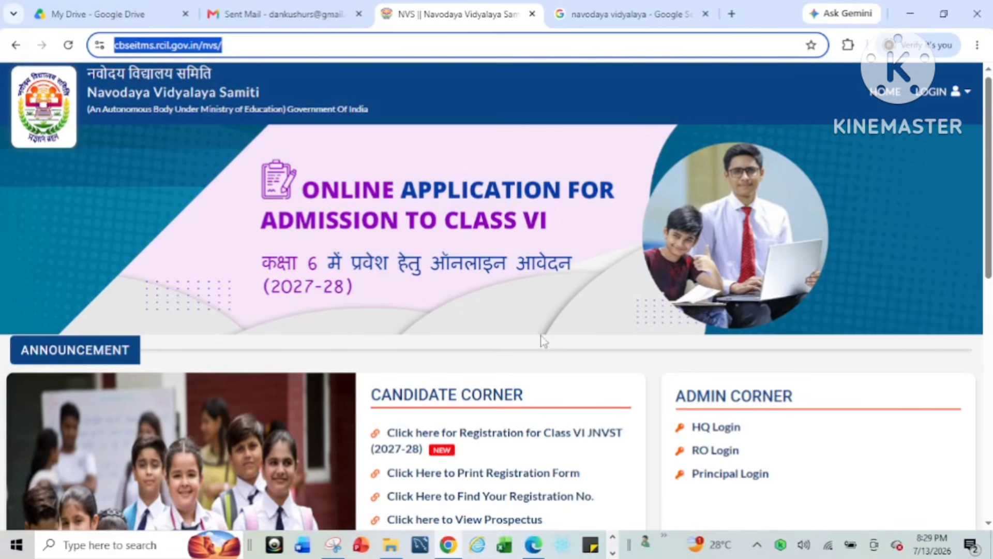
Open the Class VI JNVST registration page and highlight its important dates list
scroll(541, 339, "down", 3)
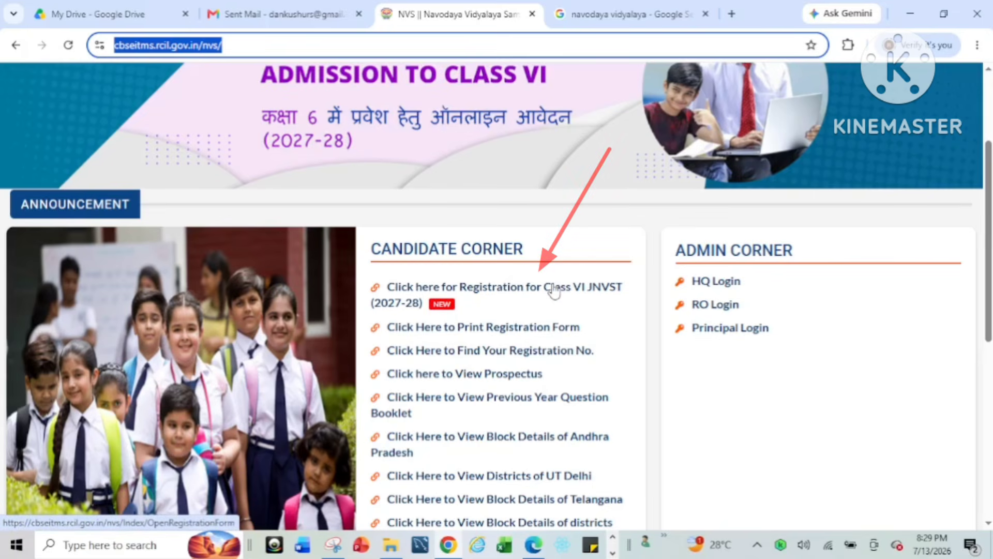
left_click(553, 287)
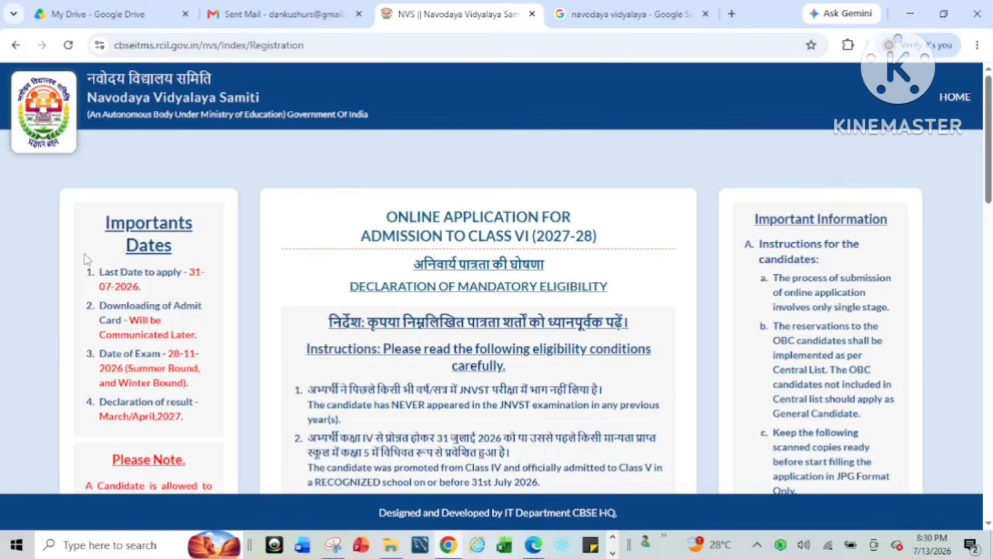
left_click_drag(85, 253, 207, 429)
left_click(59, 352)
Highlight the eligibility condition about never sitting the JNVST, then bring up the prospectus PDF
scroll(588, 284, "down", 3)
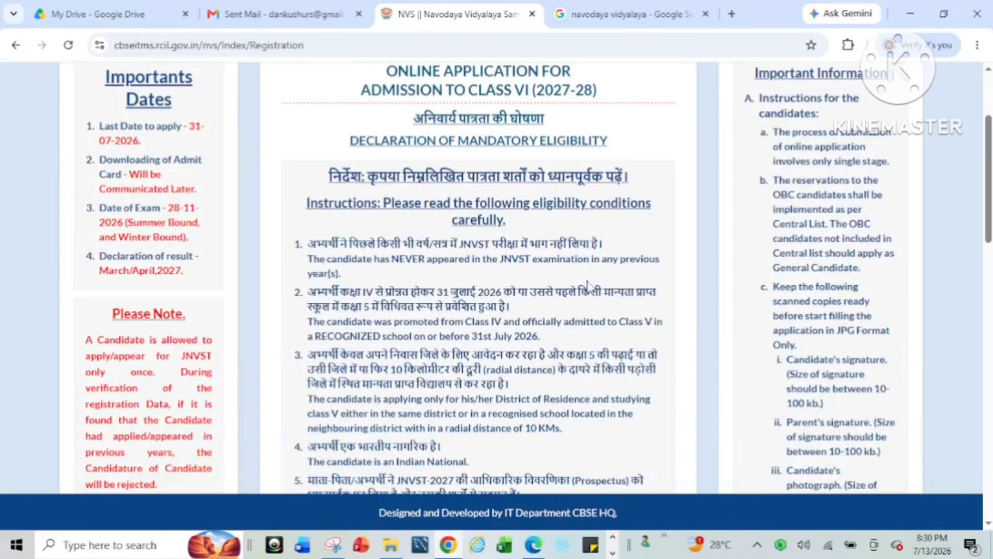
scroll(588, 284, "down", 5)
scroll(486, 428, "down", 3)
scroll(488, 357, "up", 10)
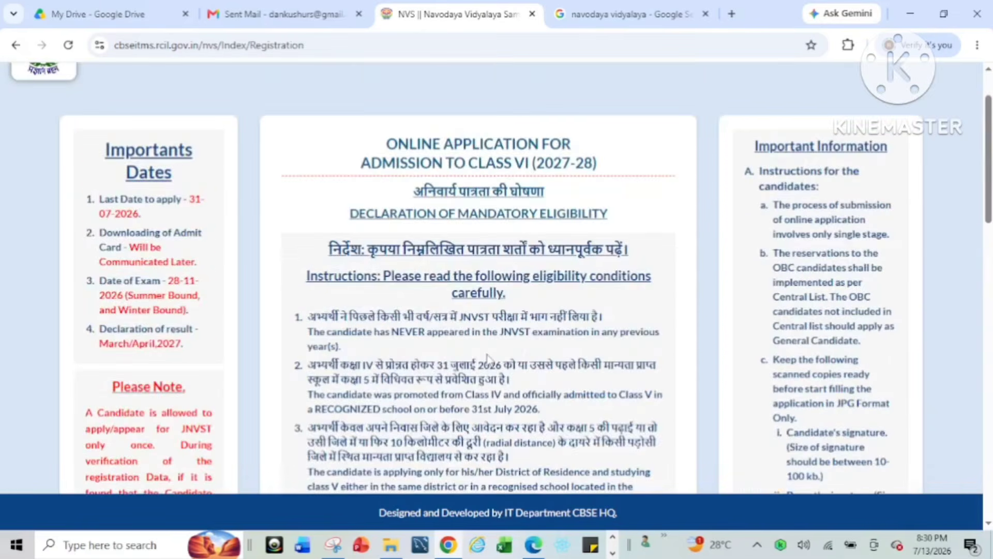
scroll(488, 357, "up", 1)
scroll(463, 274, "down", 5)
scroll(463, 274, "up", 3)
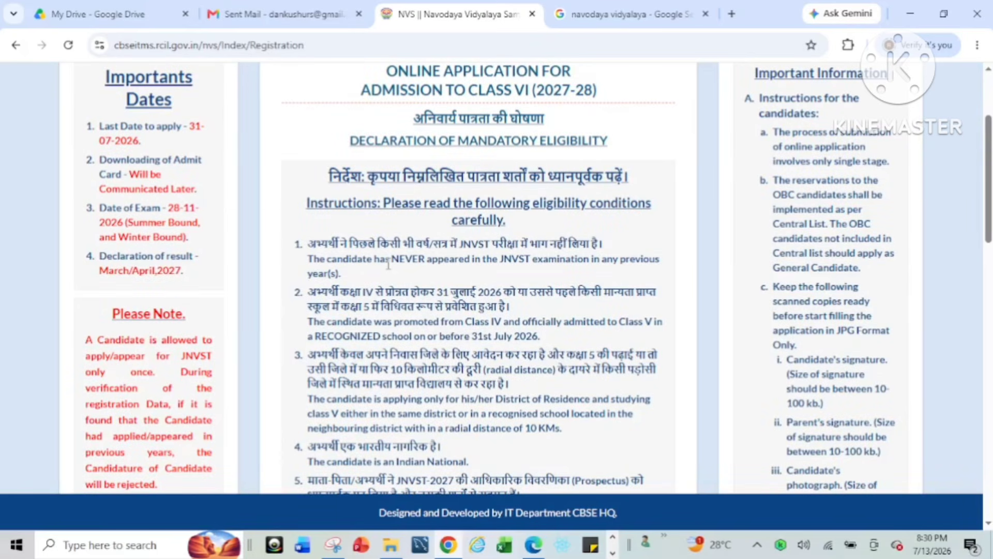
left_click_drag(391, 258, 543, 260)
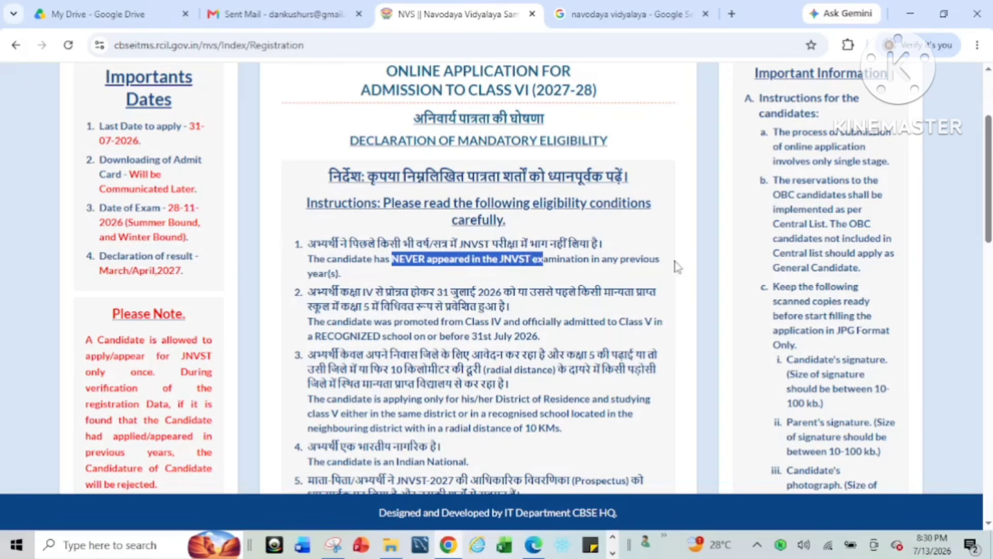
left_click(694, 253)
left_click(534, 545)
scroll(439, 315, "down", 1)
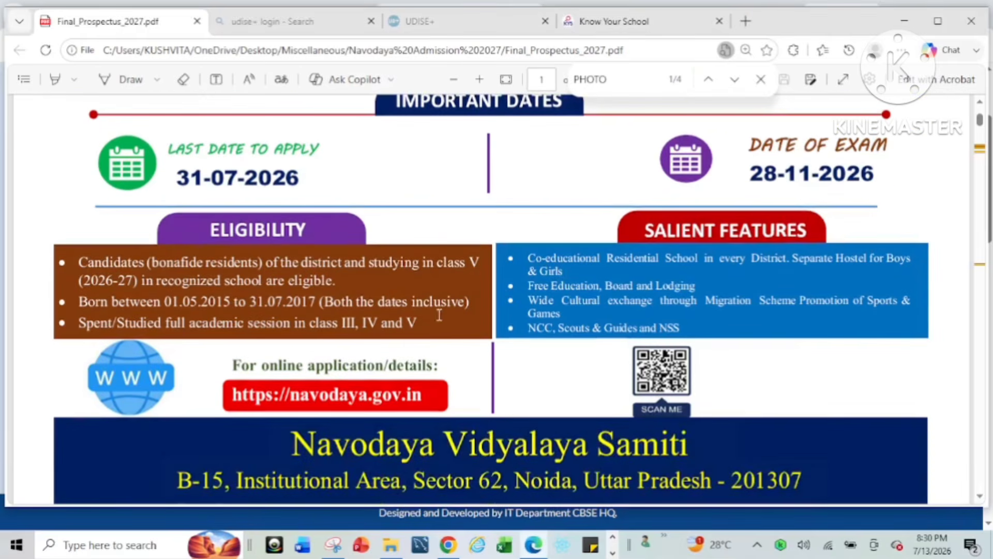
scroll(439, 315, "up", 1)
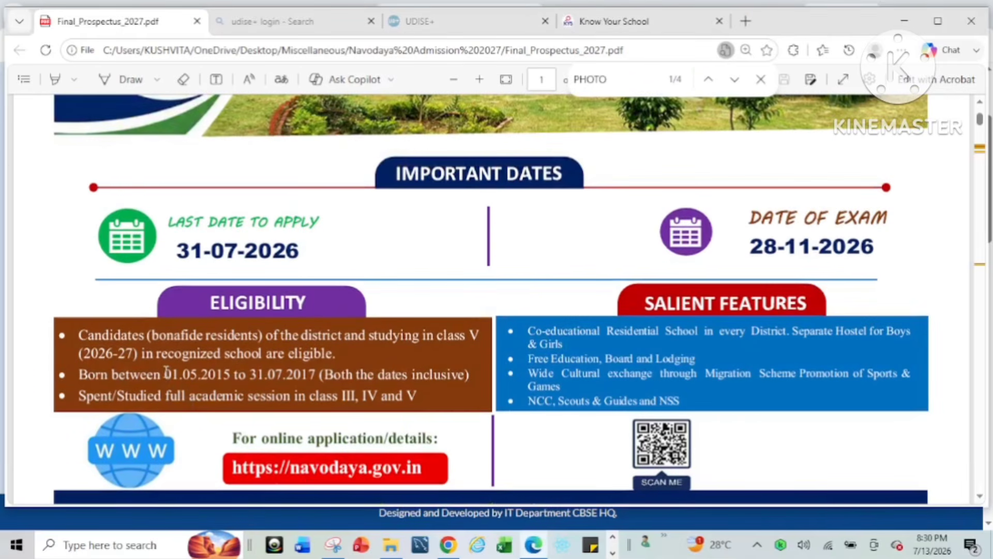
left_click_drag(166, 374, 317, 379)
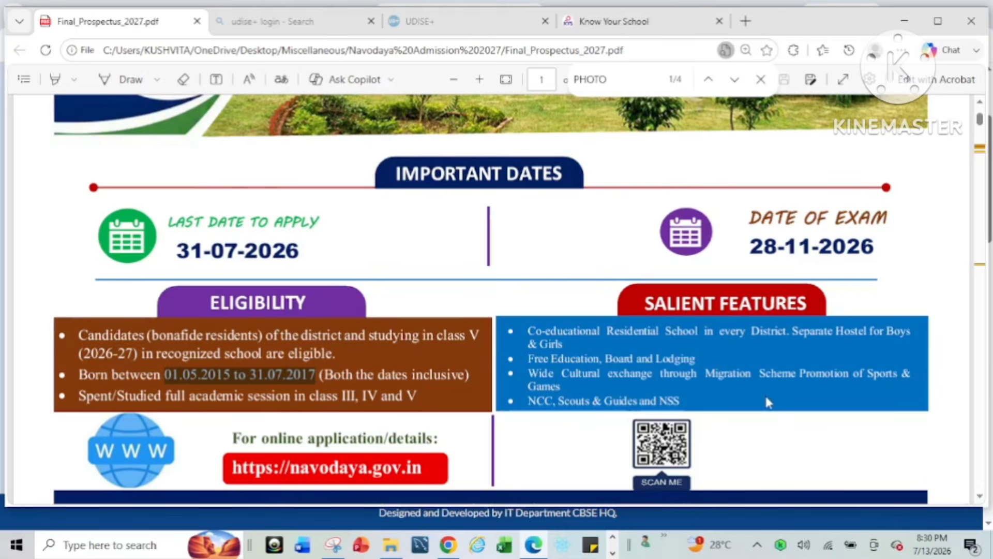
Back on the registration page, highlight the district-of-residence eligibility condition
key("alt+Tab")
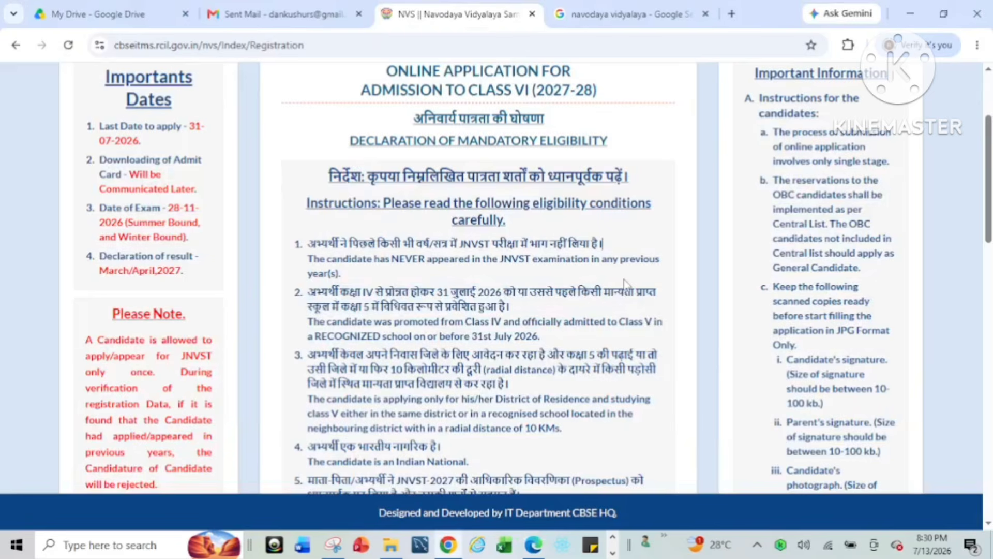
scroll(624, 283, "down", 4)
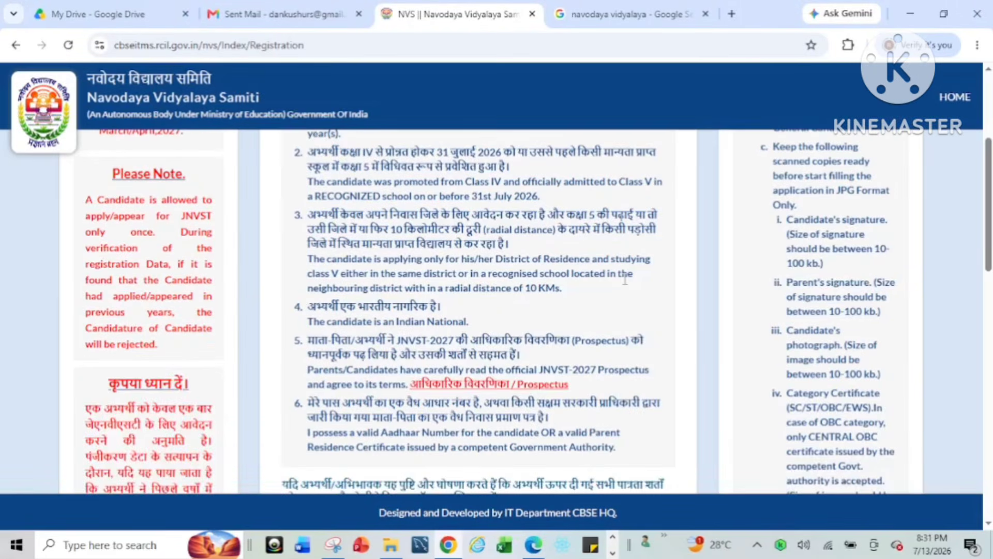
scroll(612, 347, "up", 5)
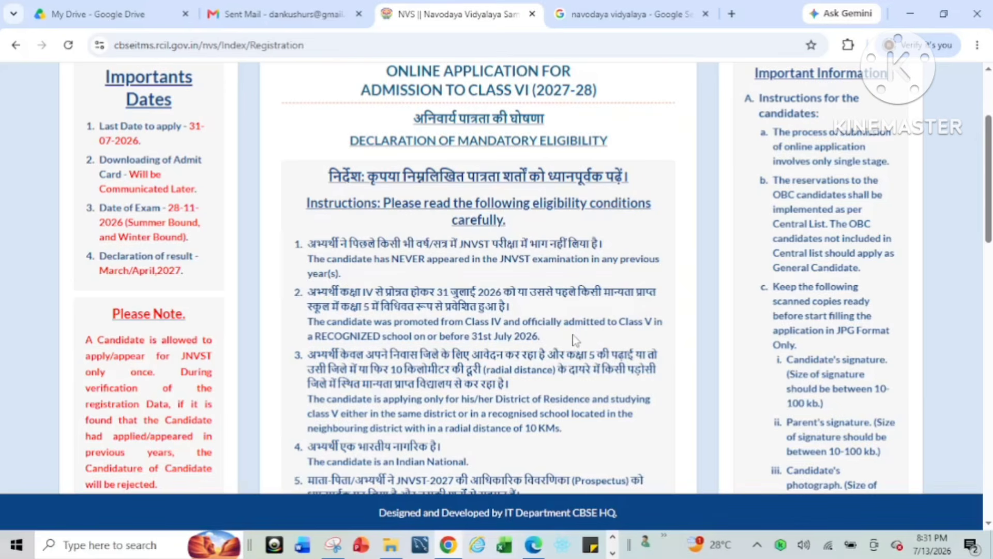
scroll(574, 340, "down", 3)
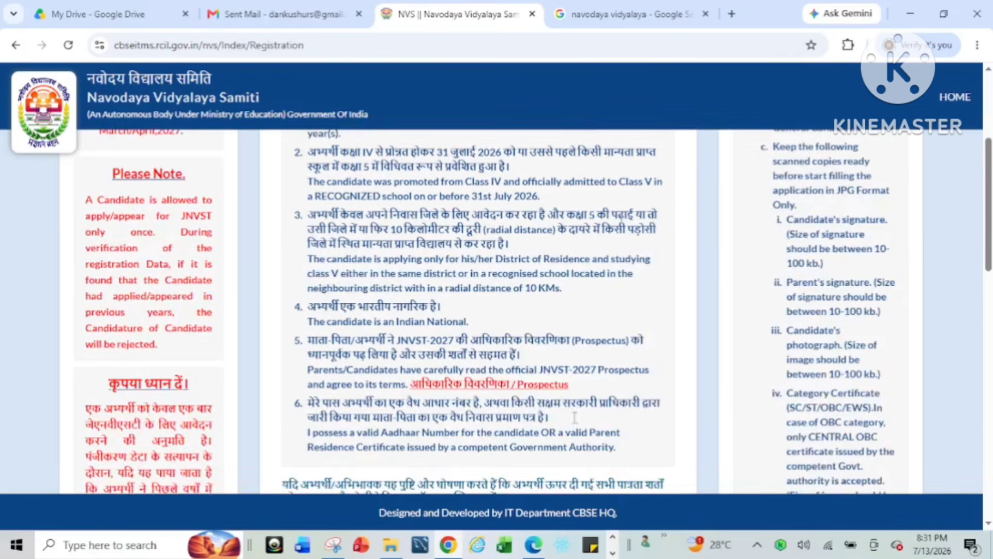
scroll(517, 356, "up", 3)
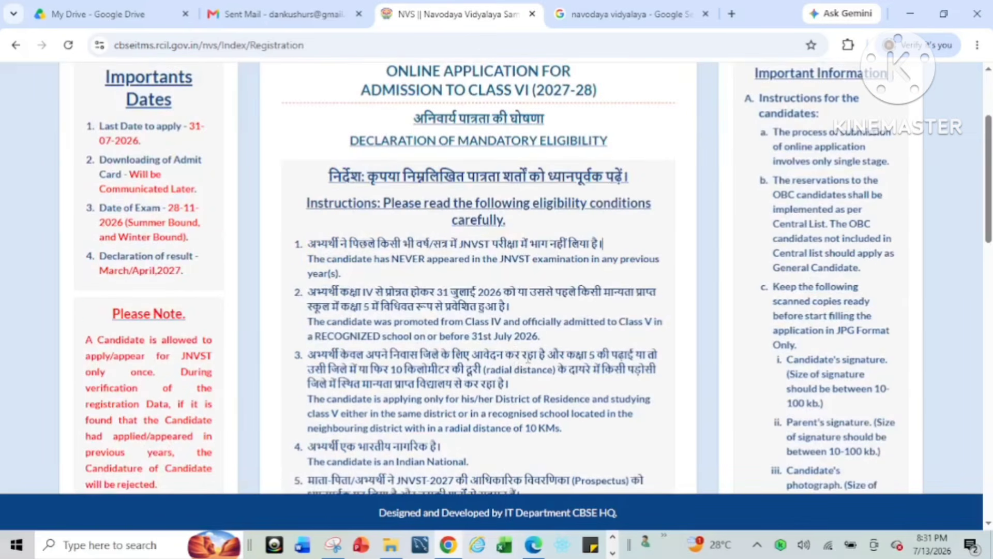
scroll(516, 356, "down", 3)
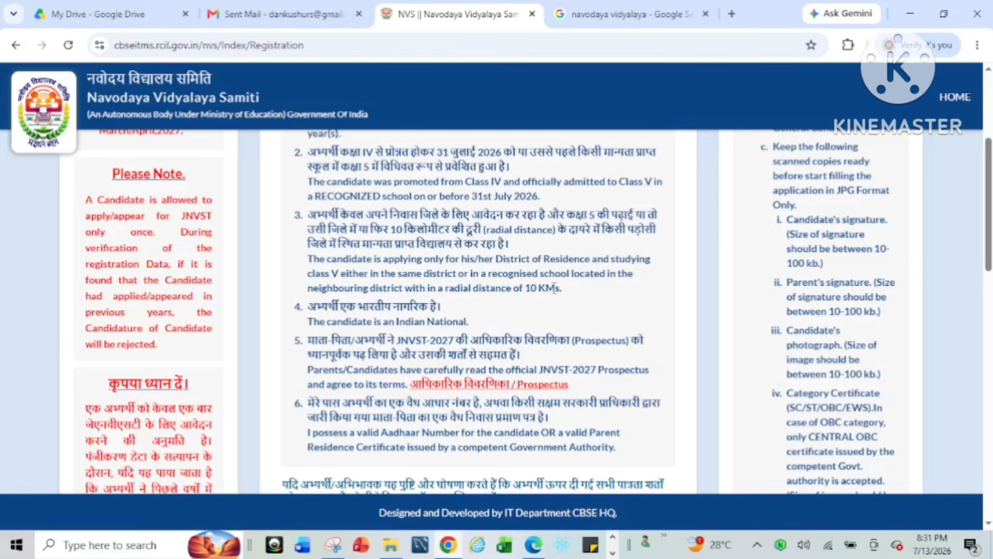
left_click_drag(554, 288, 308, 258)
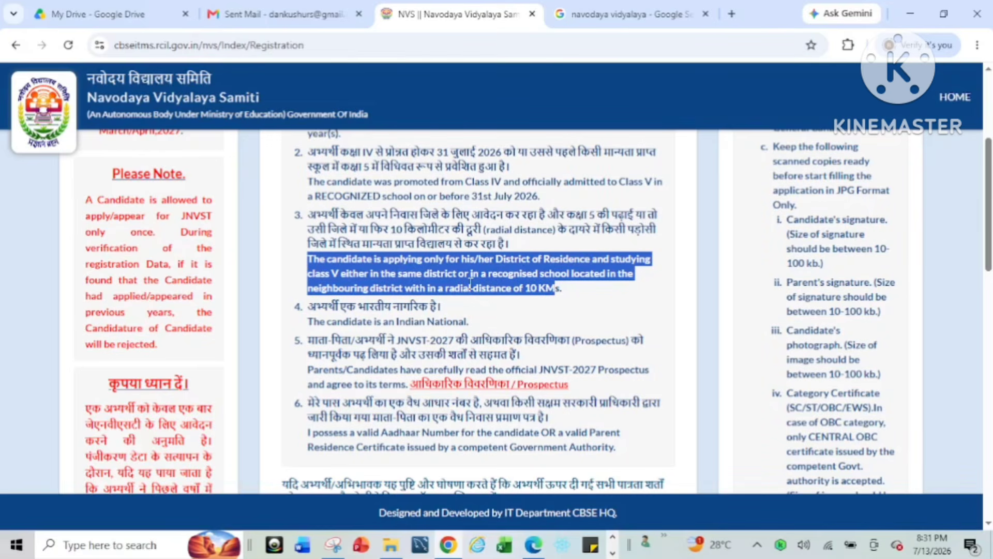
Highlight condition 6's residence certificate wording and scroll down to the Yes/No declaration questions
scroll(468, 285, "down", 1)
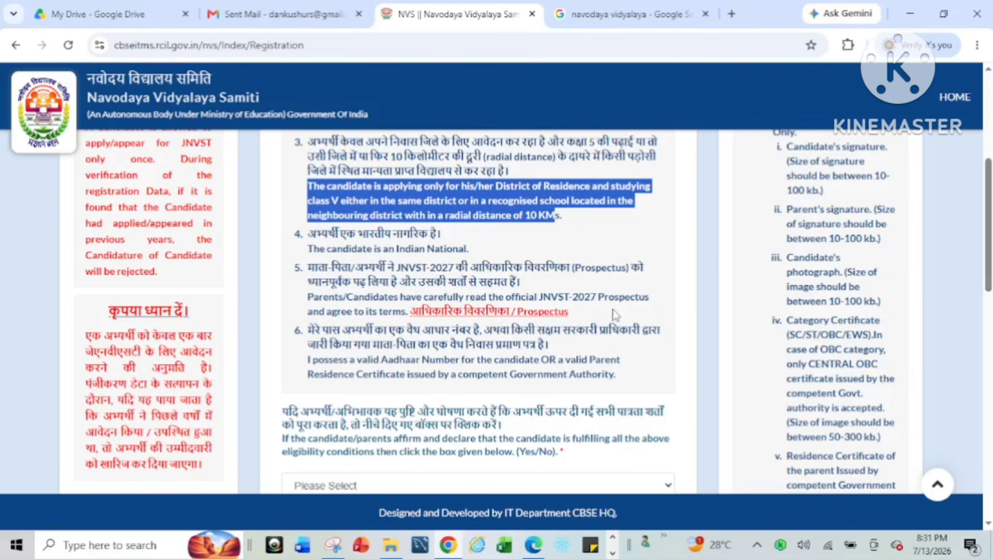
scroll(313, 353, "down", 1)
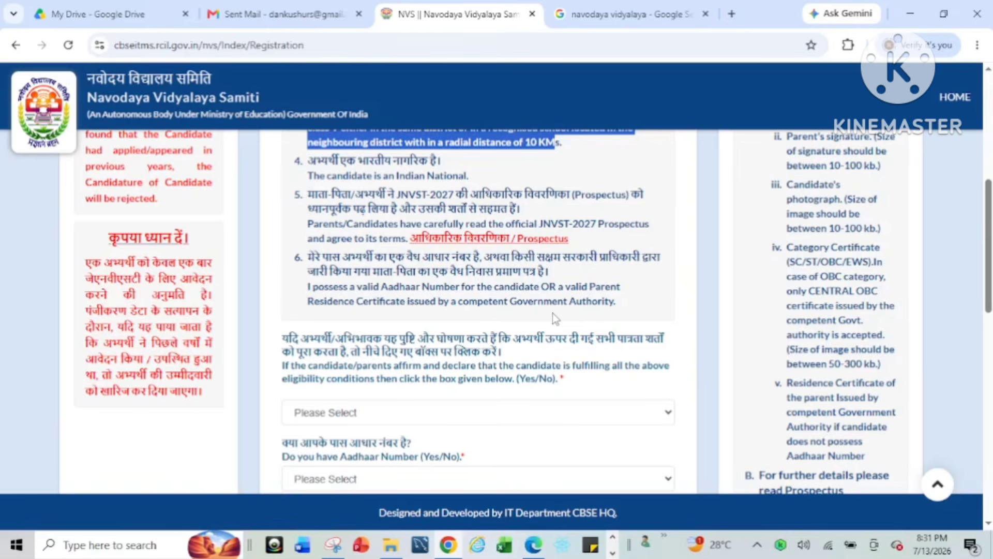
left_click_drag(305, 302, 619, 314)
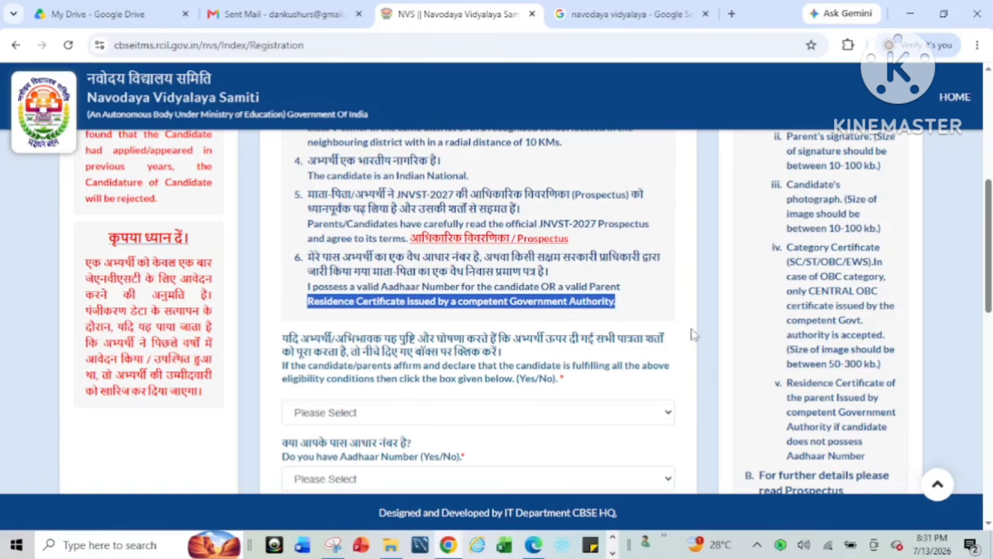
left_click(674, 302)
scroll(572, 352, "down", 1)
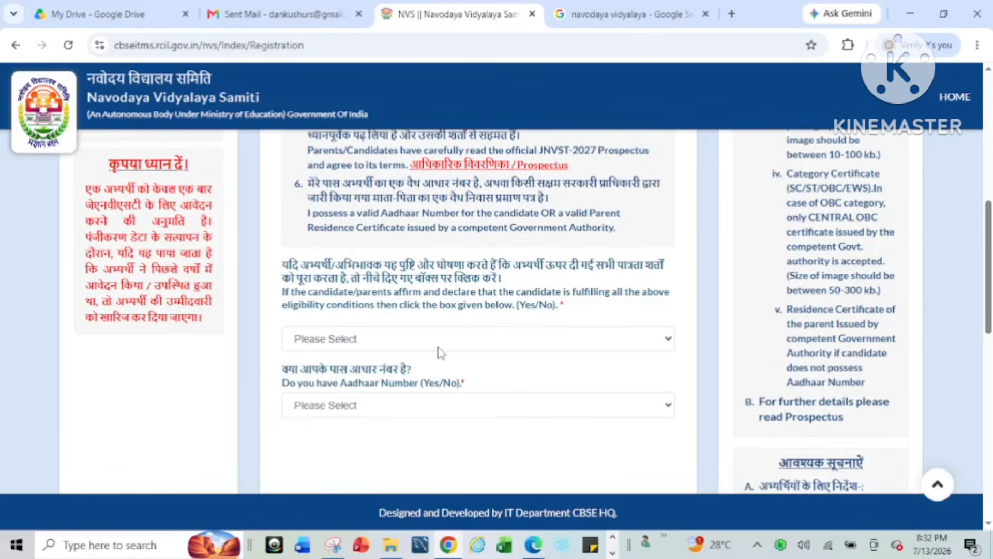
scroll(437, 351, "up", 10)
scroll(425, 311, "down", 10)
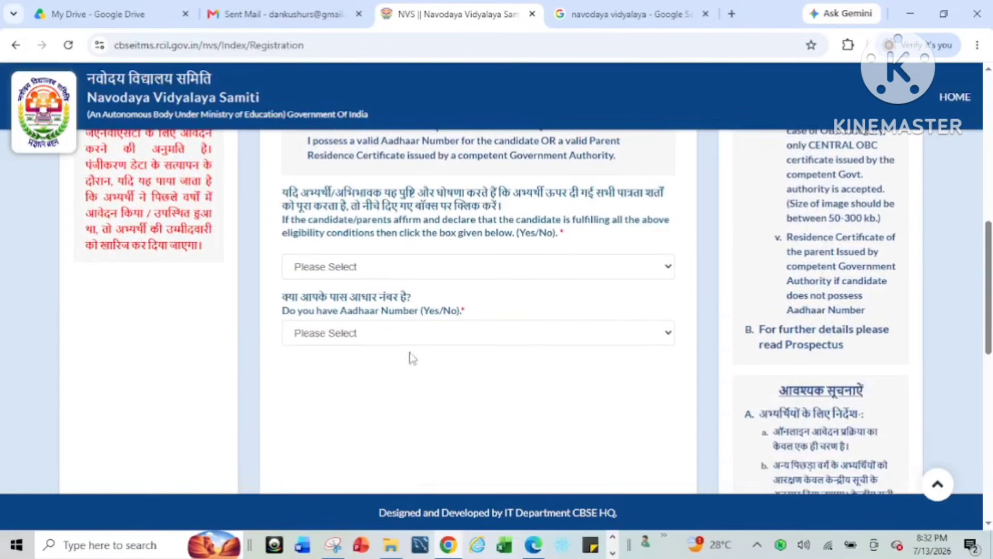
Answer Yes to both the eligibility affirmation and having an Aadhaar number
left_click(420, 269)
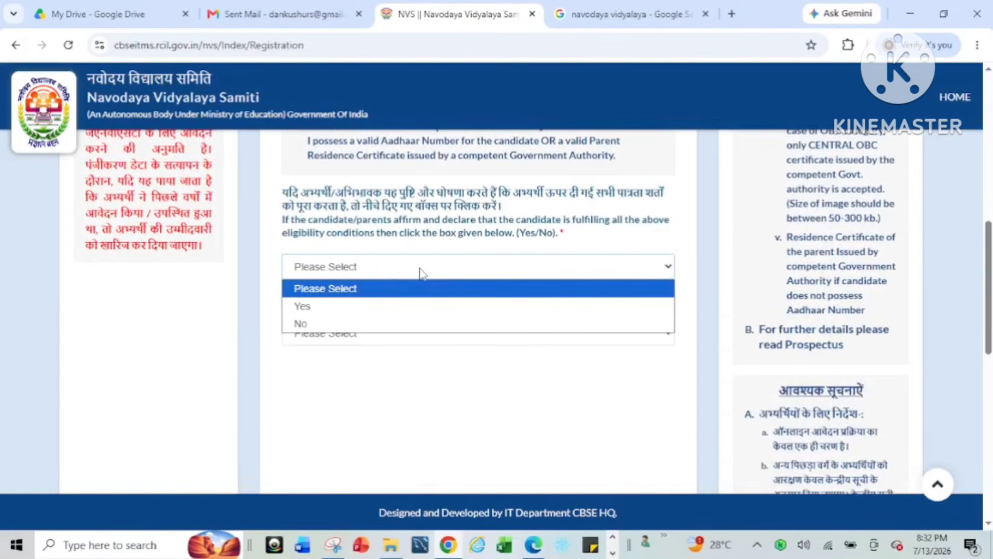
left_click(311, 307)
left_click(368, 268)
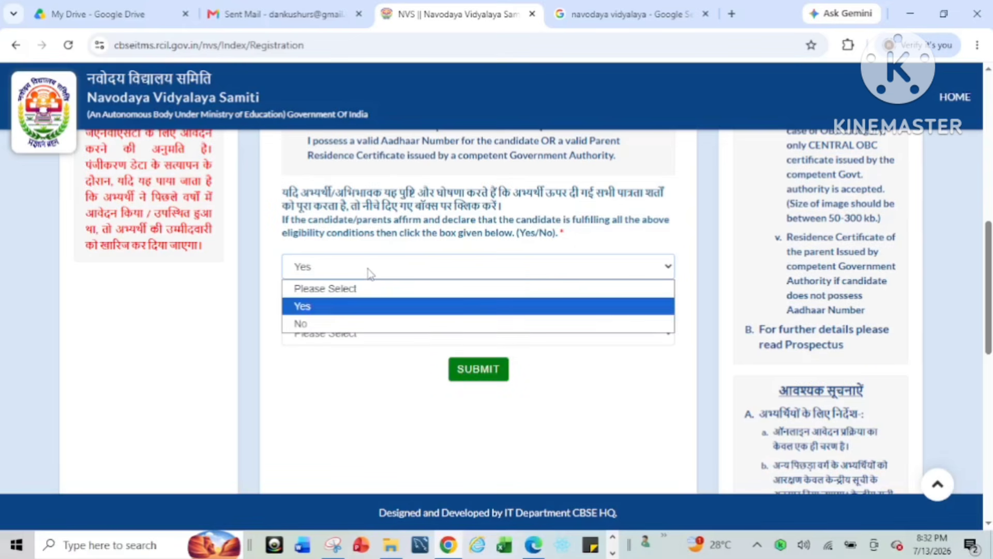
left_click(334, 309)
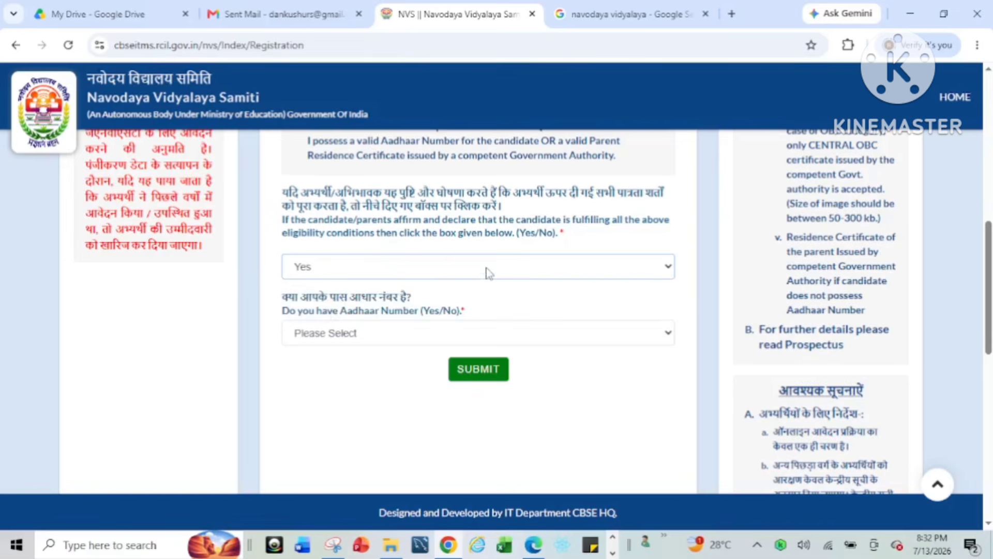
left_click(396, 332)
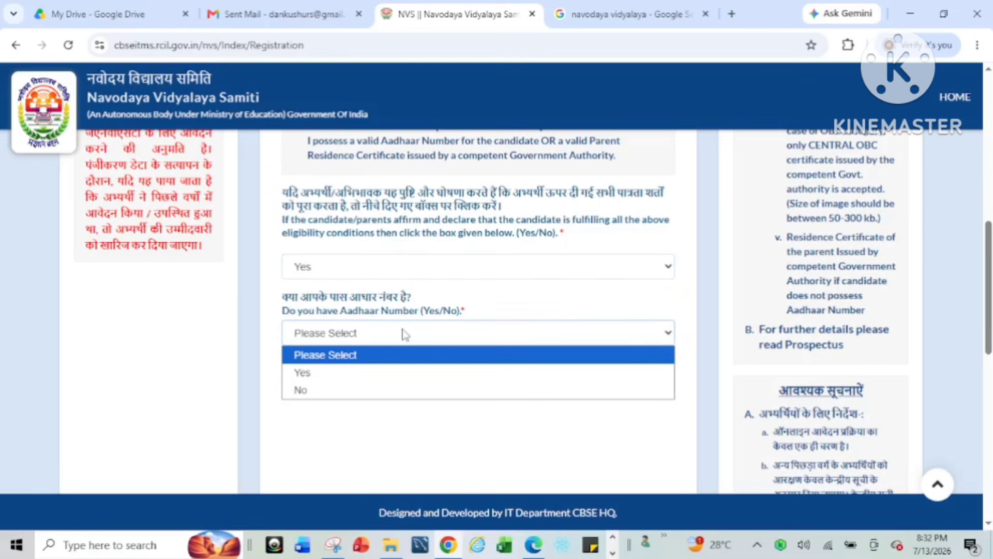
left_click(336, 373)
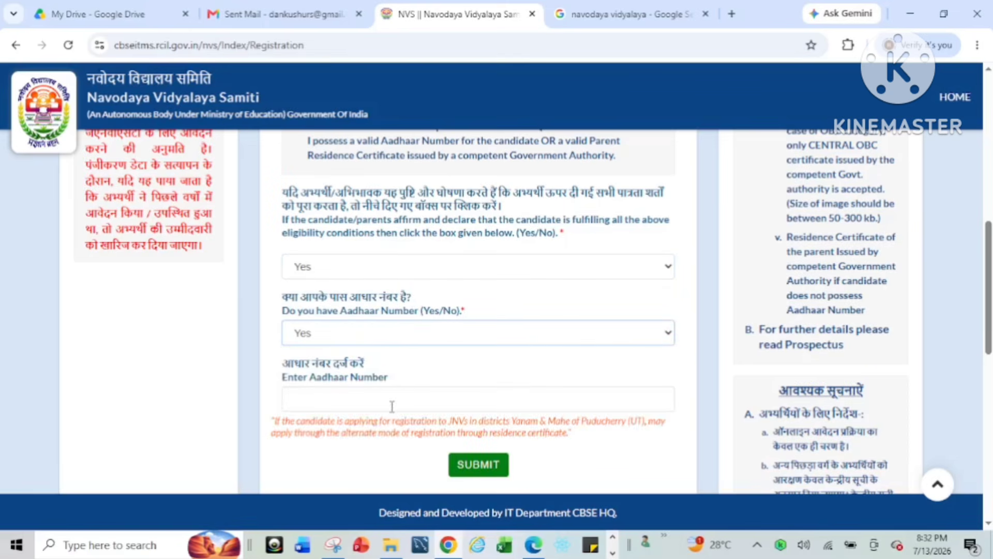
Enter the candidate's Aadhaar number and submit it for authentication
left_click(367, 397)
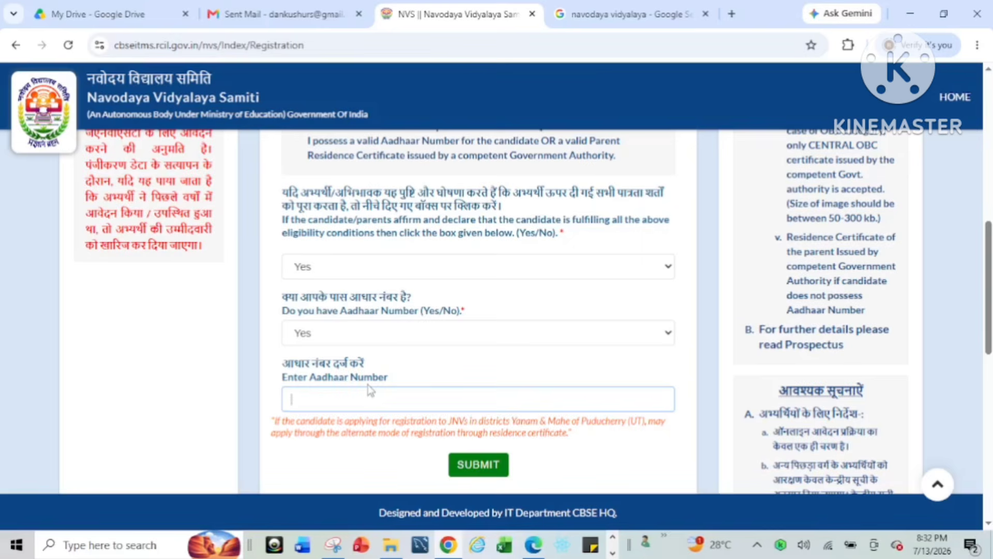
type("8989")
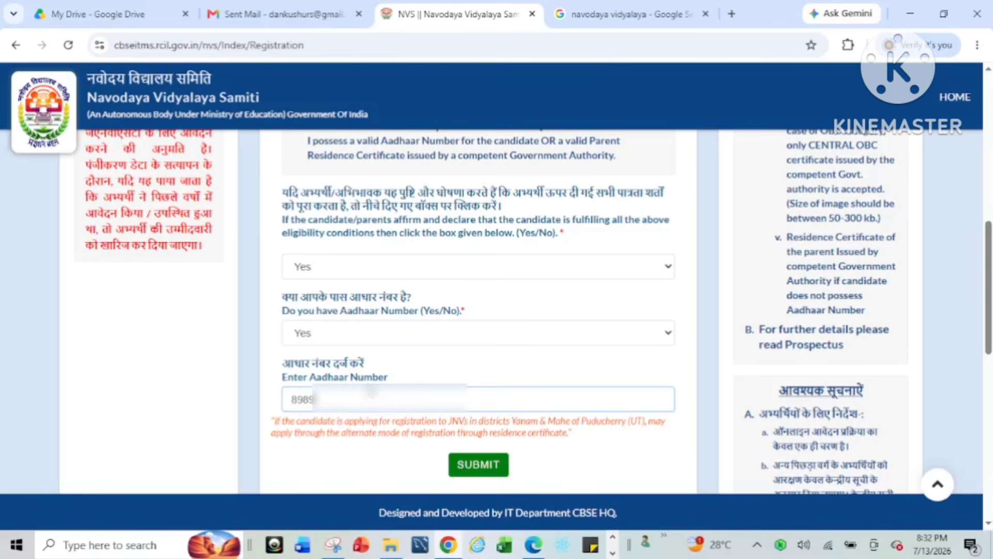
type("********")
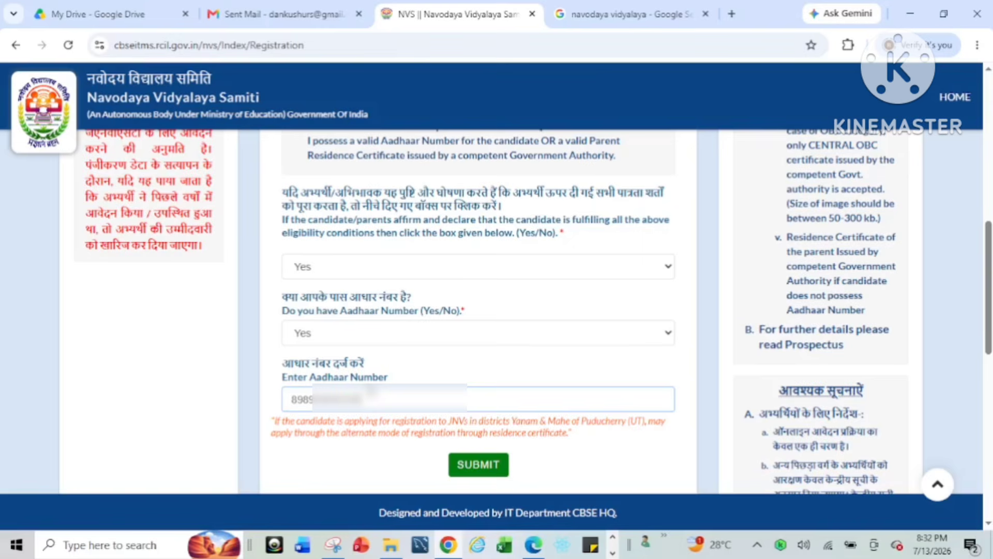
left_click(479, 464)
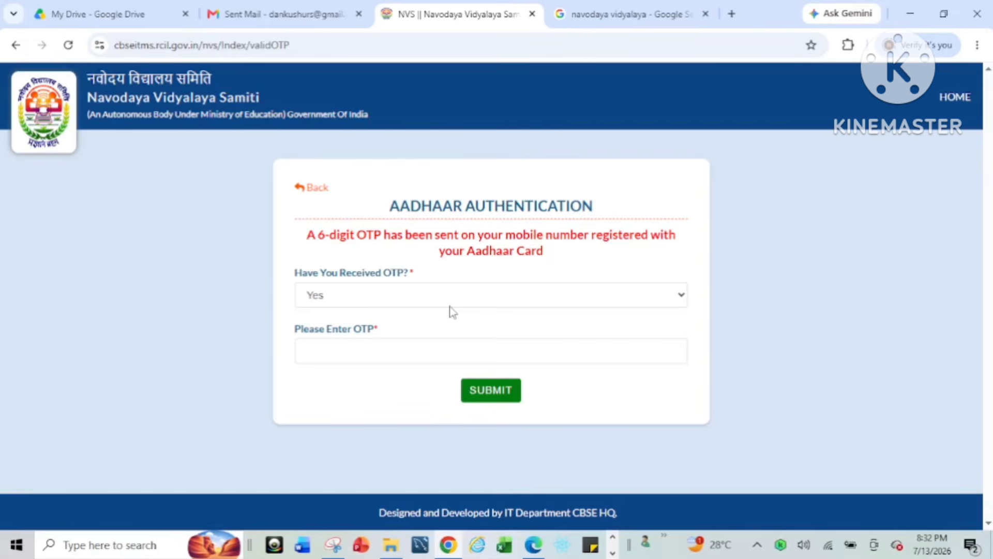
Enter the six-digit OTP received on the mobile and submit it
left_click(374, 346)
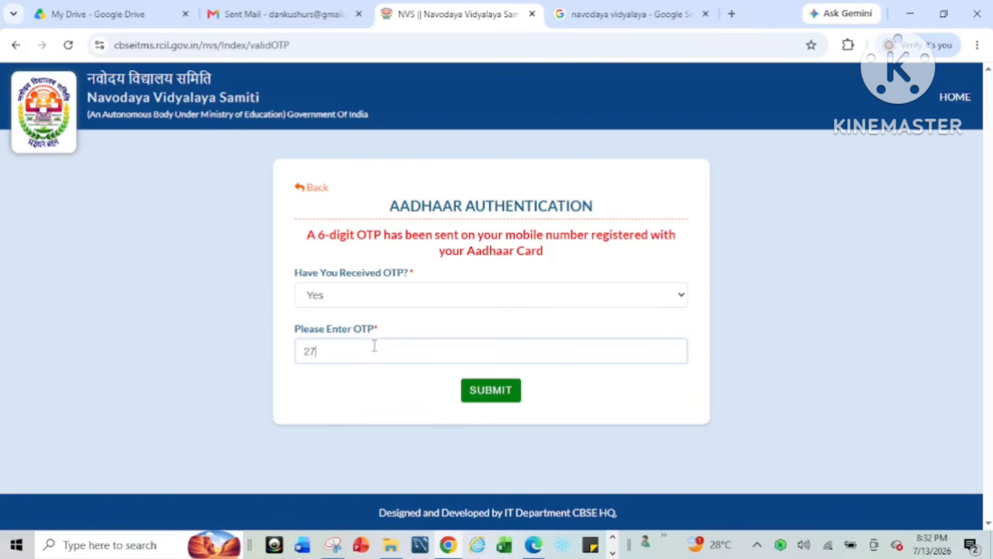
left_click(495, 393)
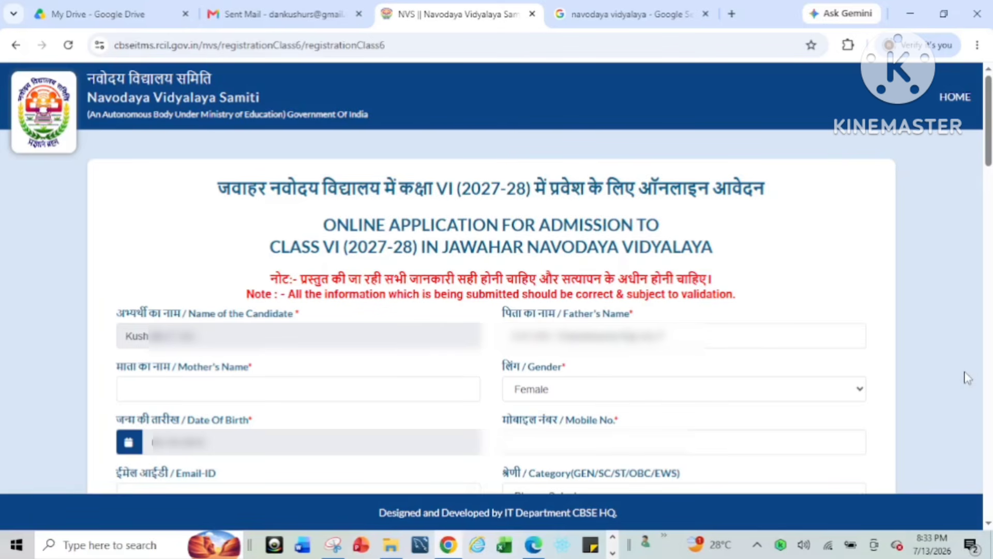
Fill in the mother's name and the mobile number on the form
left_click(252, 387)
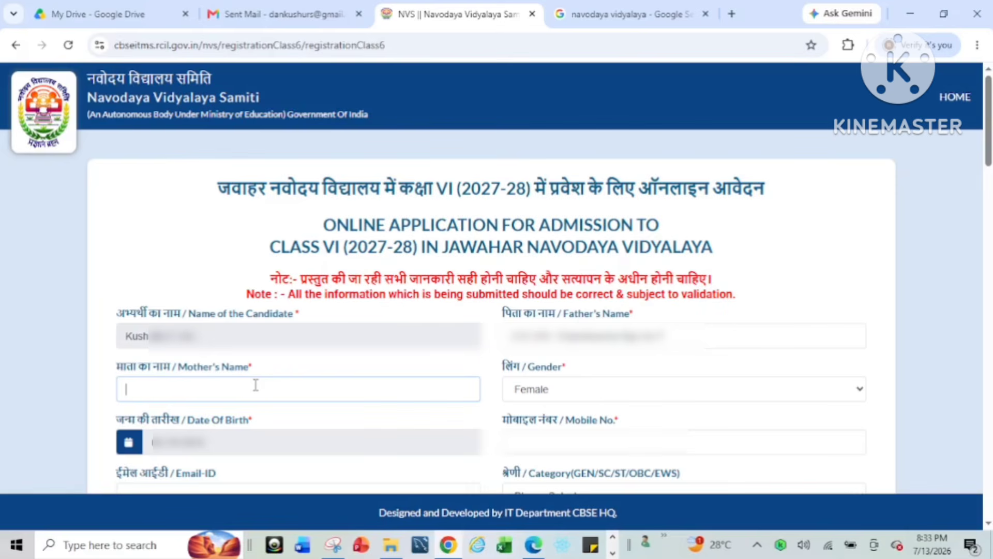
type("J")
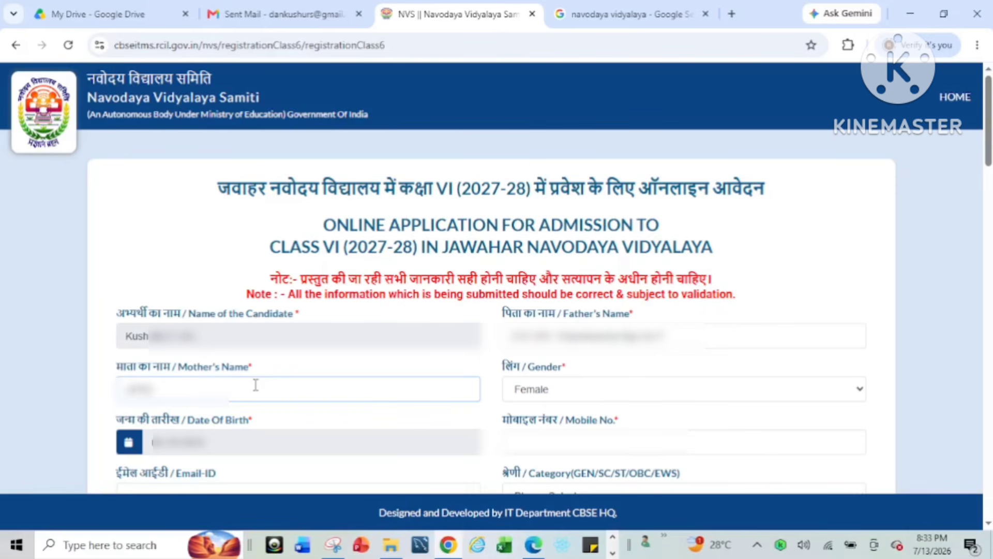
type(" KUMARI")
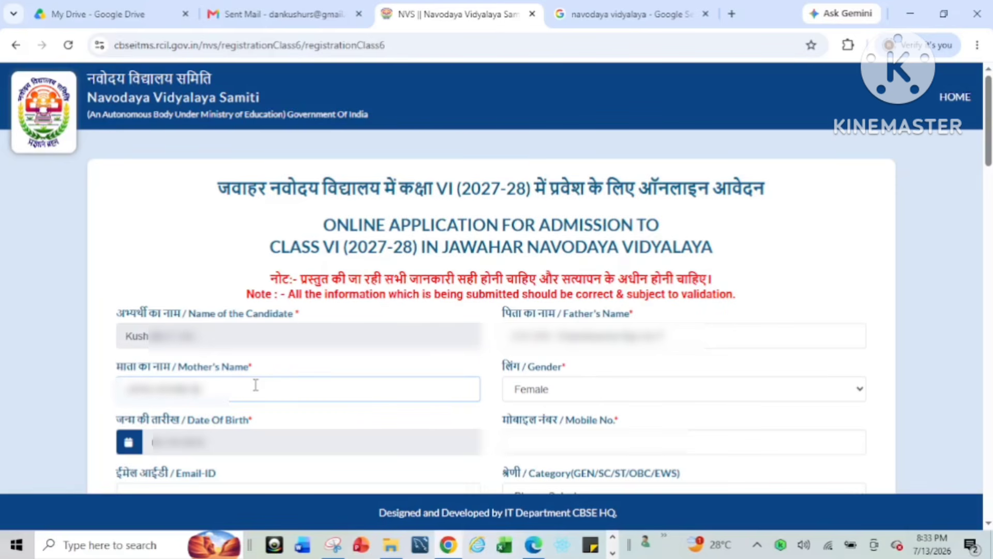
scroll(674, 382, "down", 1)
left_click(674, 380)
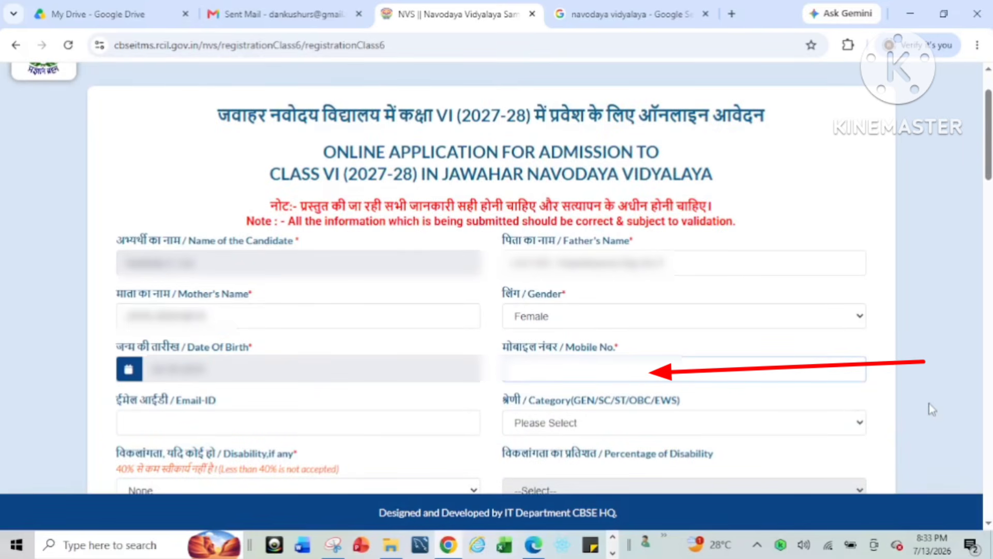
type("999999999")
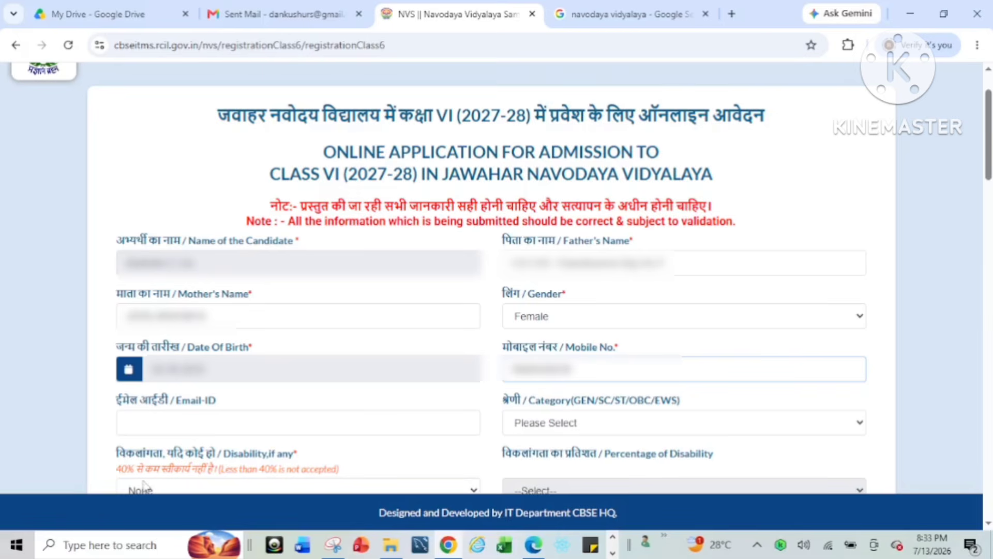
Enter the contact e-mail address in the Email-ID field
left_click(186, 421)
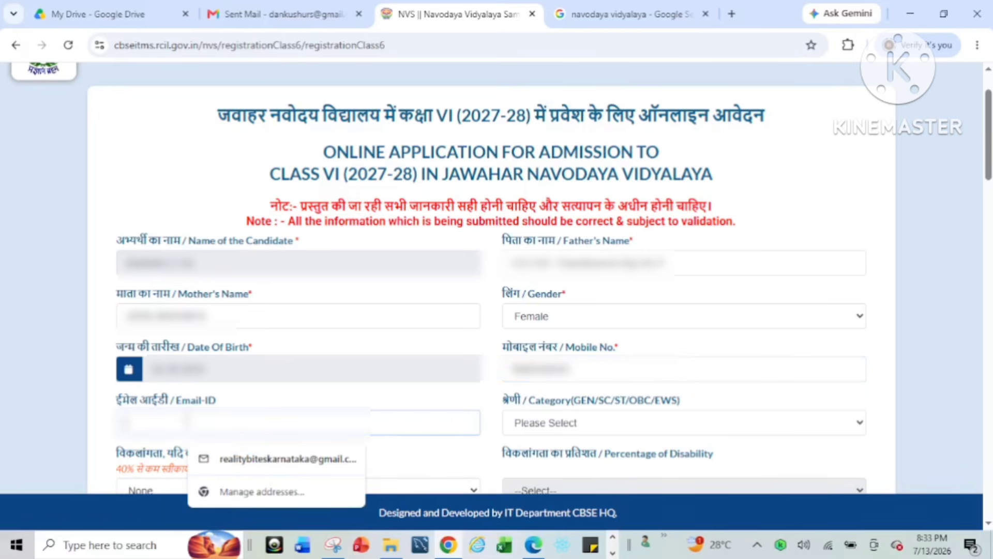
type("na")
key("BackSpace")
key("BackSpace")
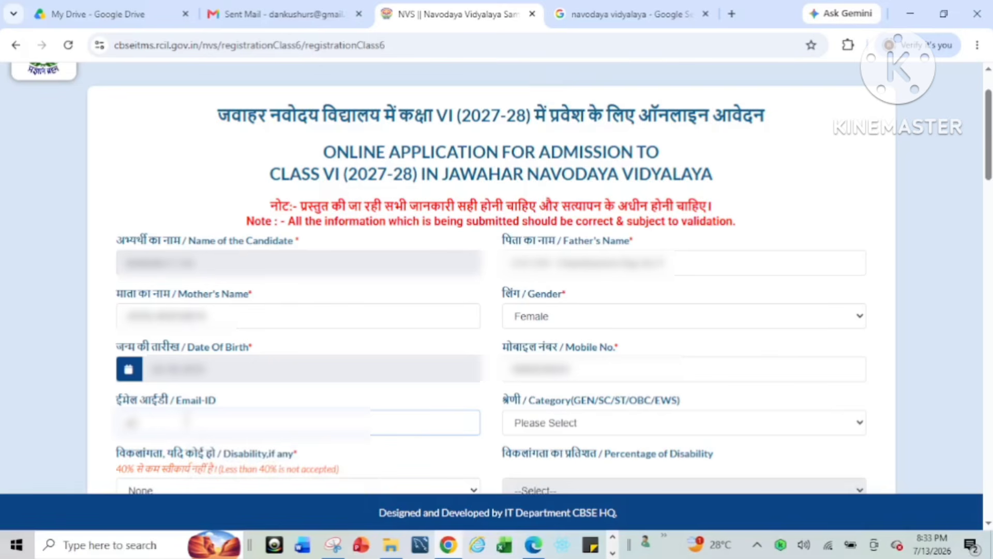
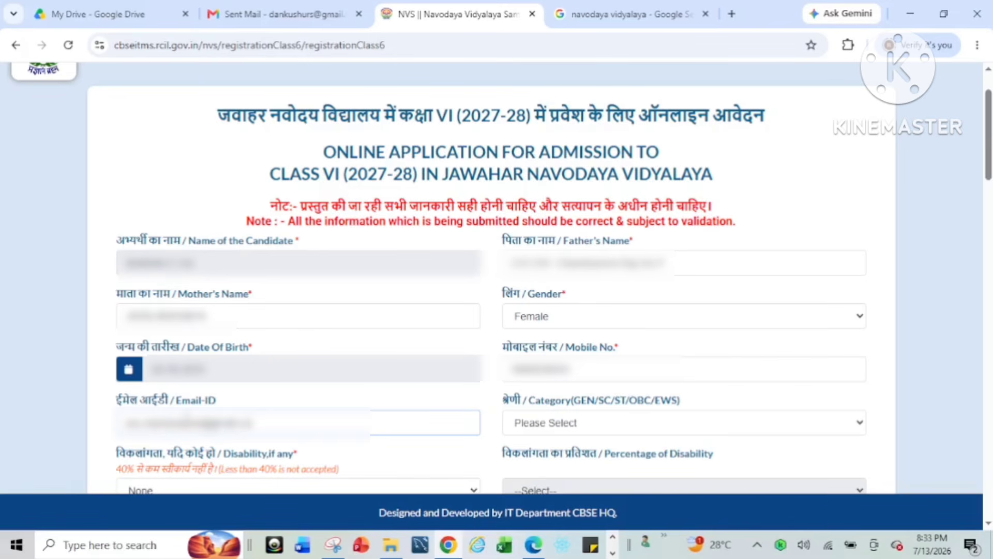
Choose GEN from the Category list and scroll down the form
left_click(649, 431)
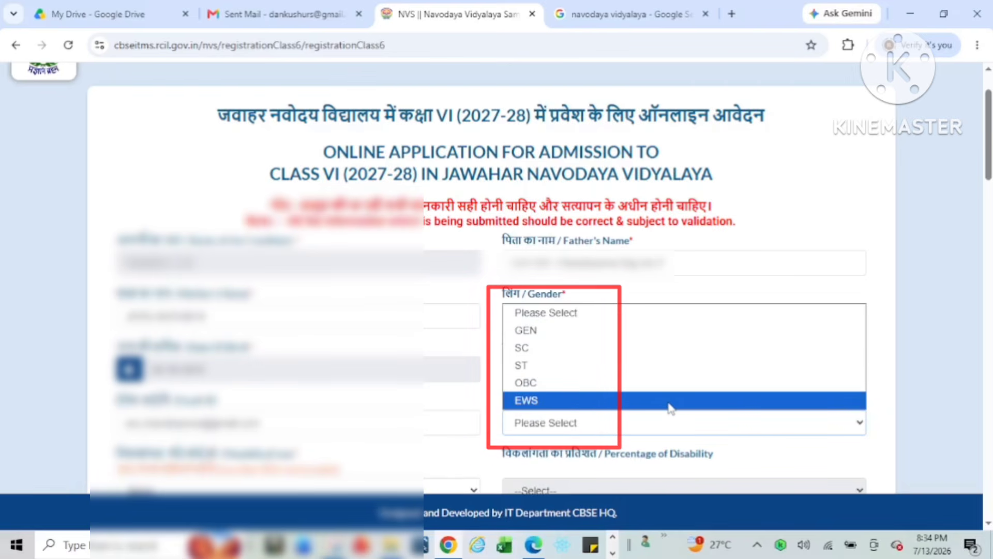
left_click(640, 337)
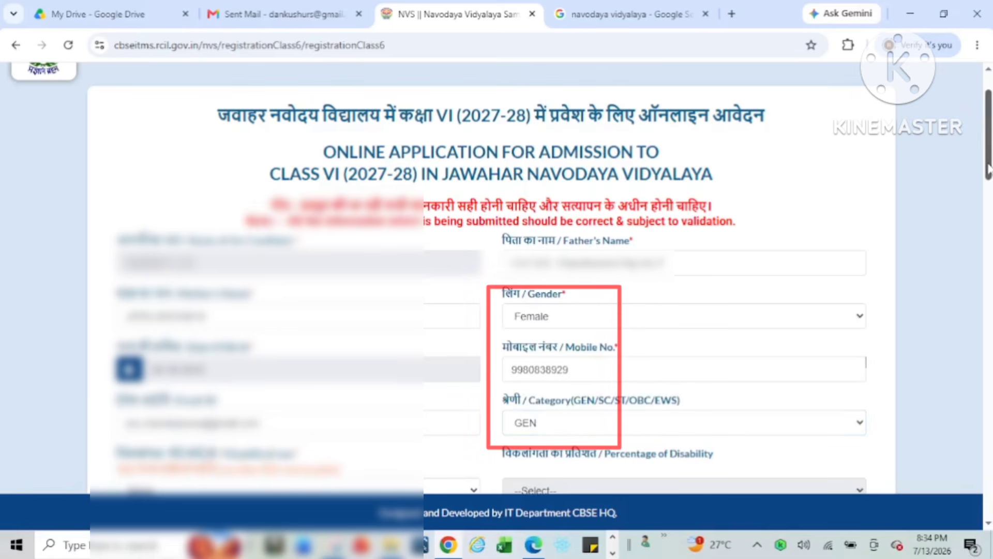
left_click_drag(988, 171, 992, 217)
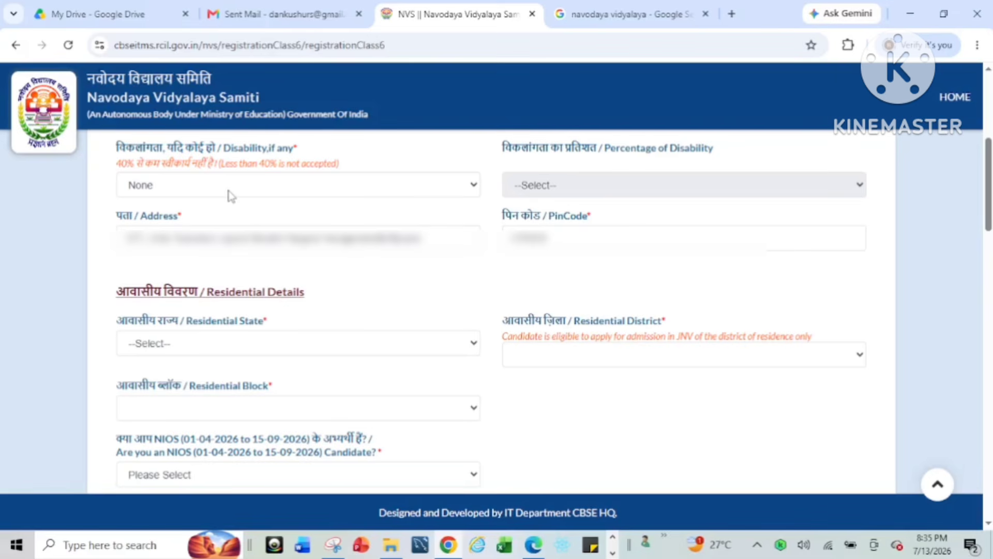
Keep Disability as None, and set residential state KARNATAKA and district MYSURU
left_click(231, 196)
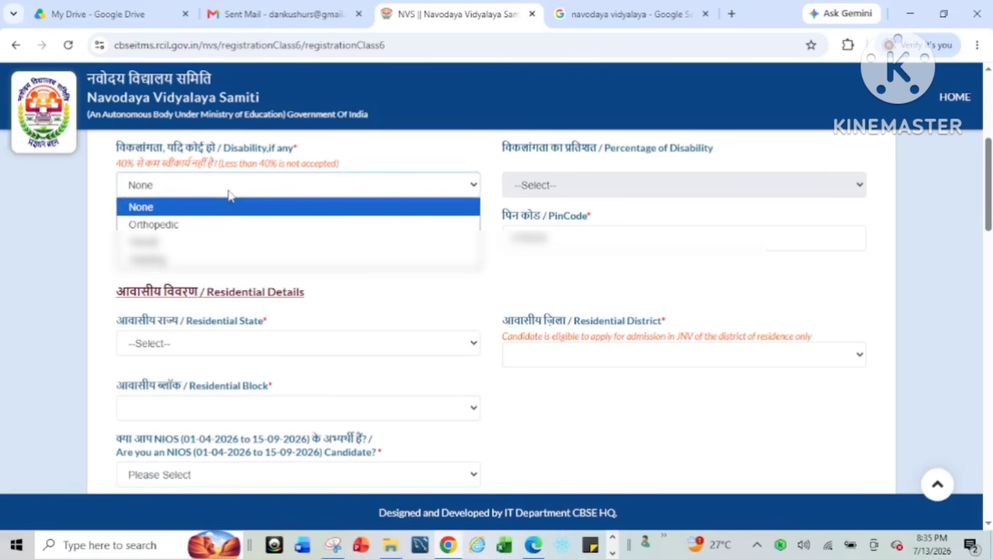
left_click(40, 195)
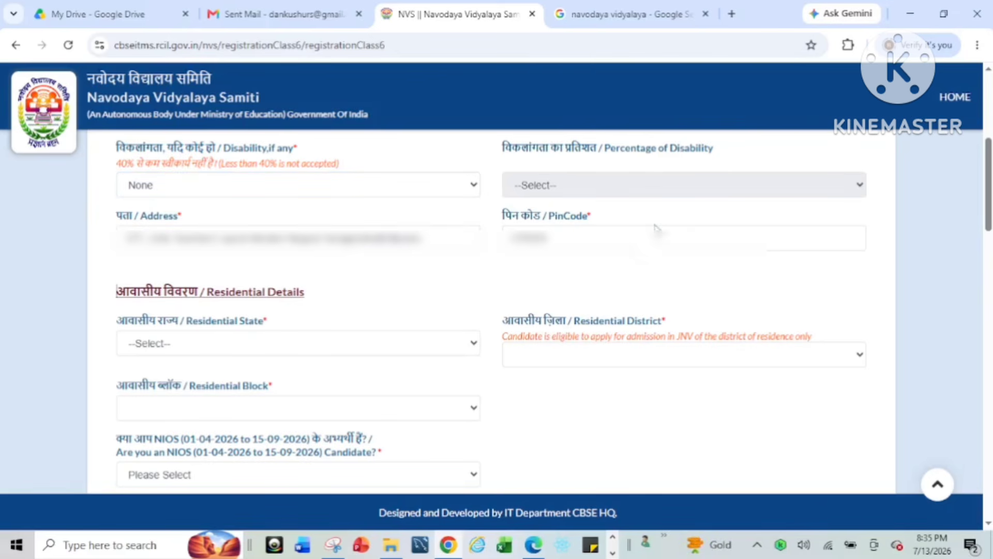
left_click(357, 345)
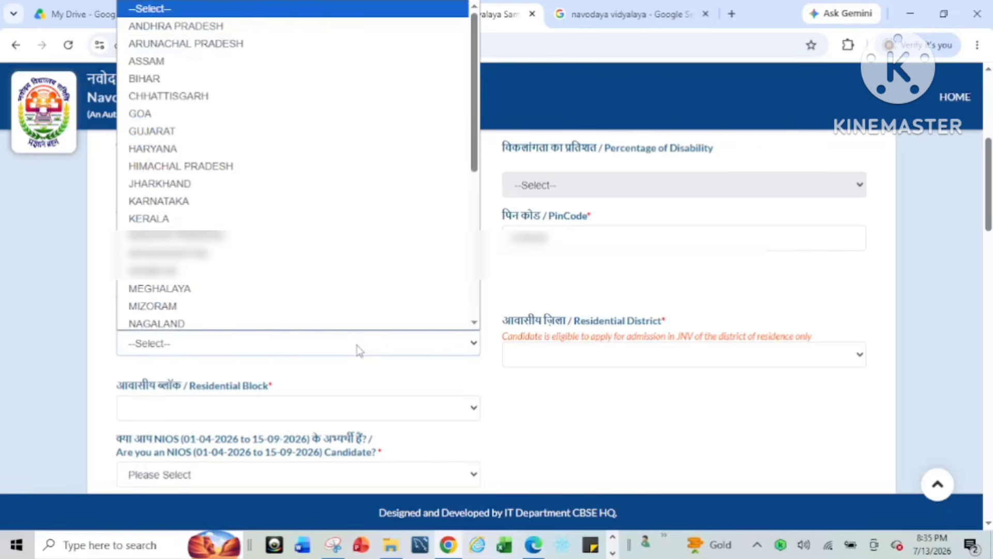
left_click(271, 199)
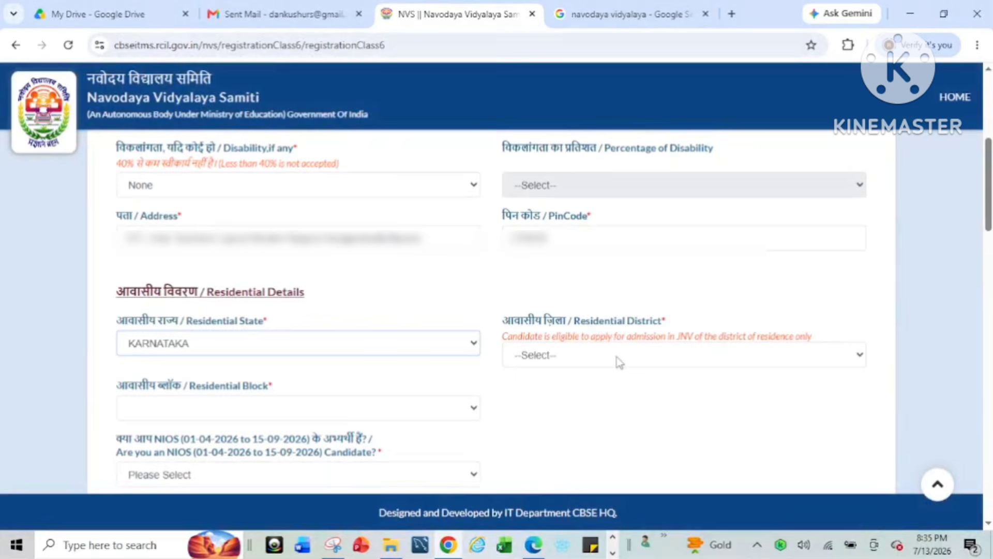
left_click(617, 361)
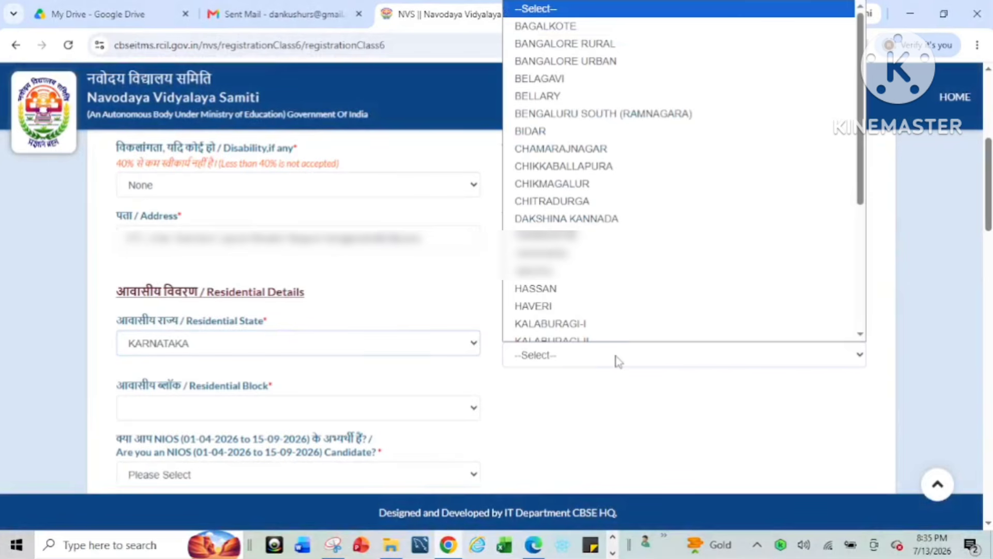
scroll(595, 228, "down", 4)
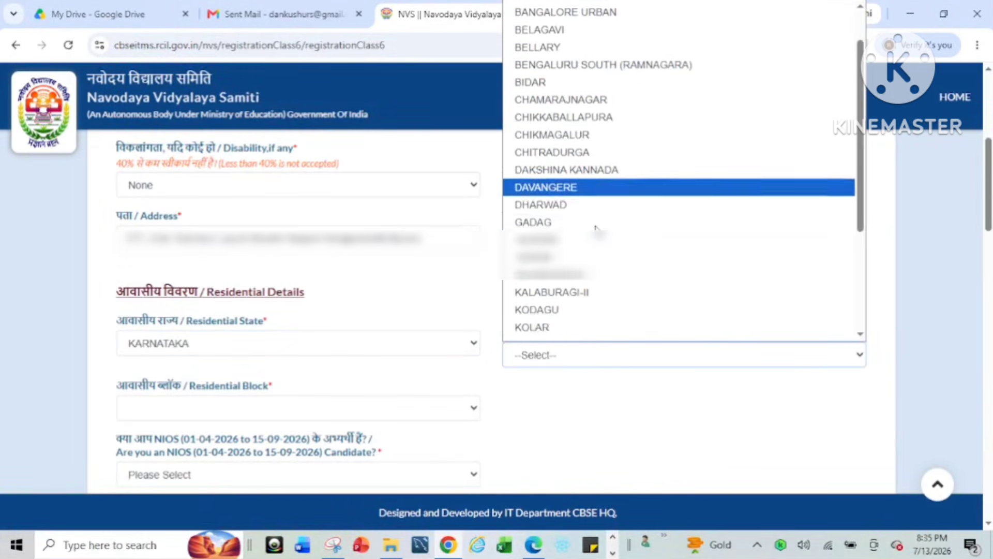
left_click(601, 210)
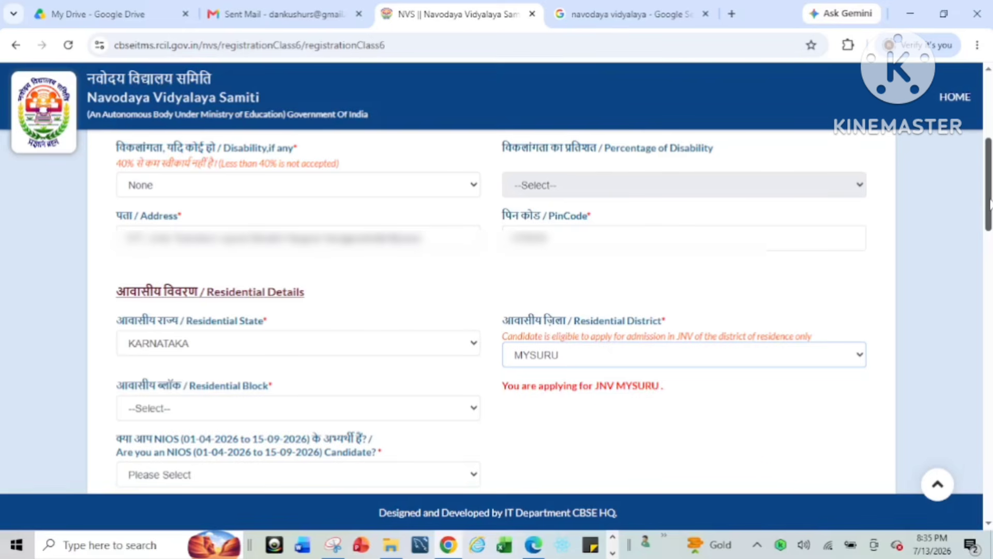
scroll(989, 203, "down", 4)
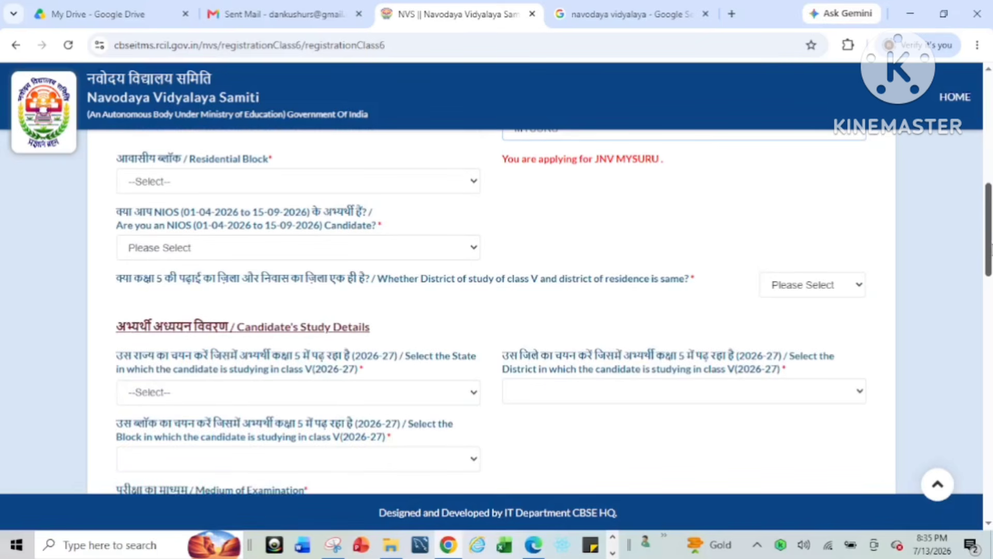
Choose MYSORE TALUK as Residential Block, answer No for NIOS candidate and Yes for same district
left_click(420, 185)
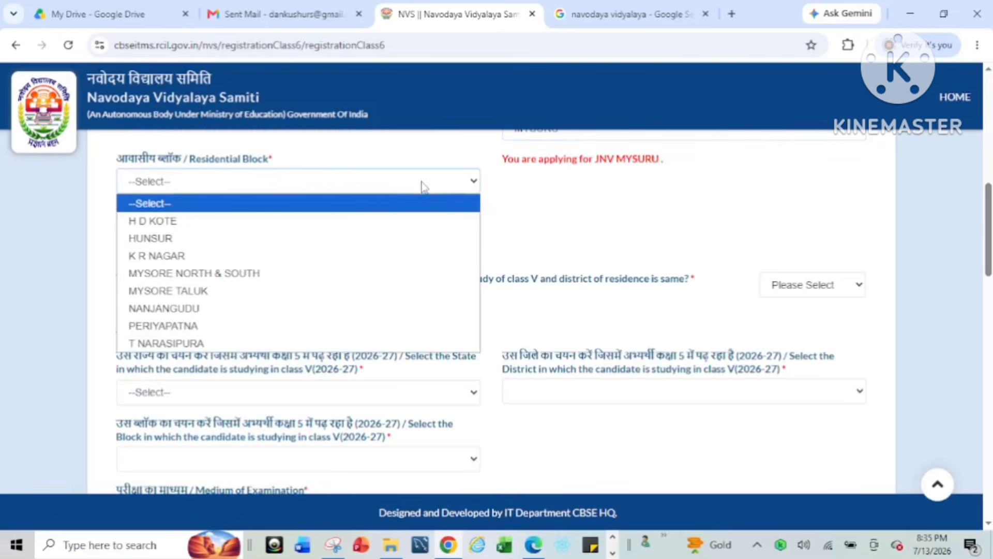
left_click(290, 292)
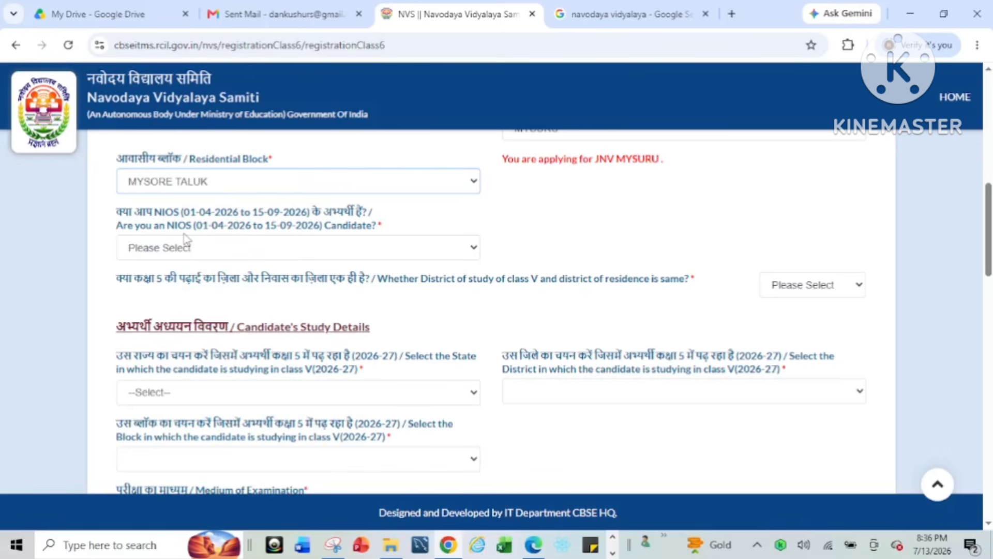
left_click(263, 252)
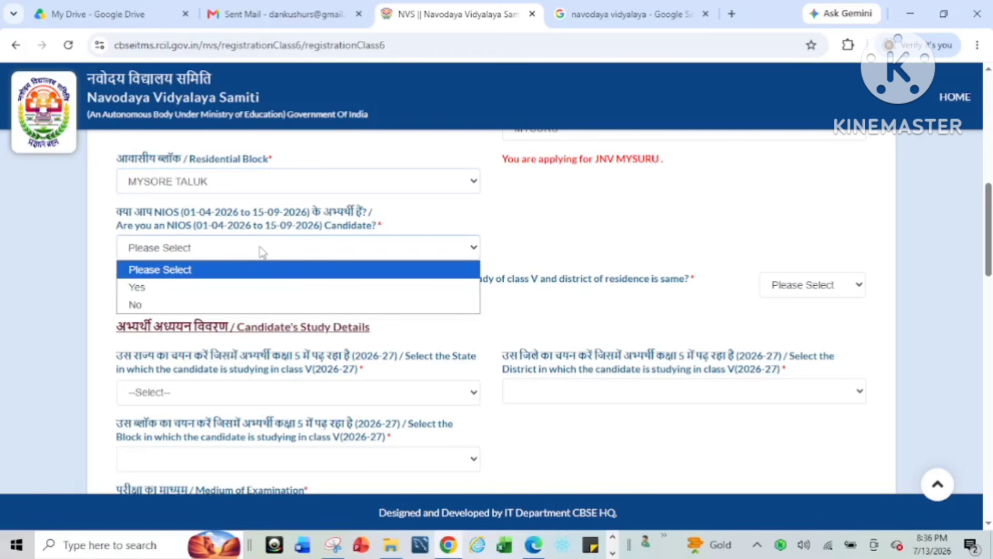
left_click(171, 305)
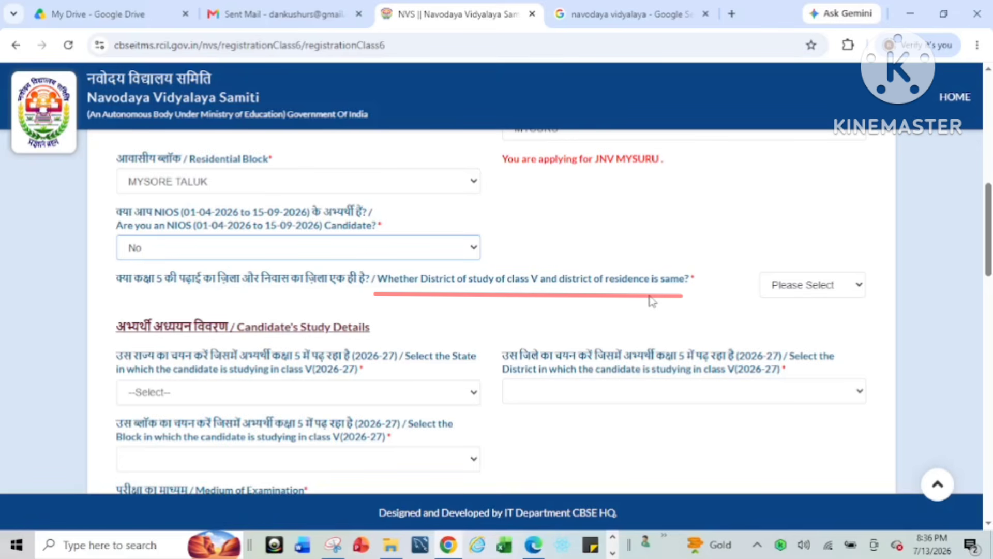
left_click(786, 289)
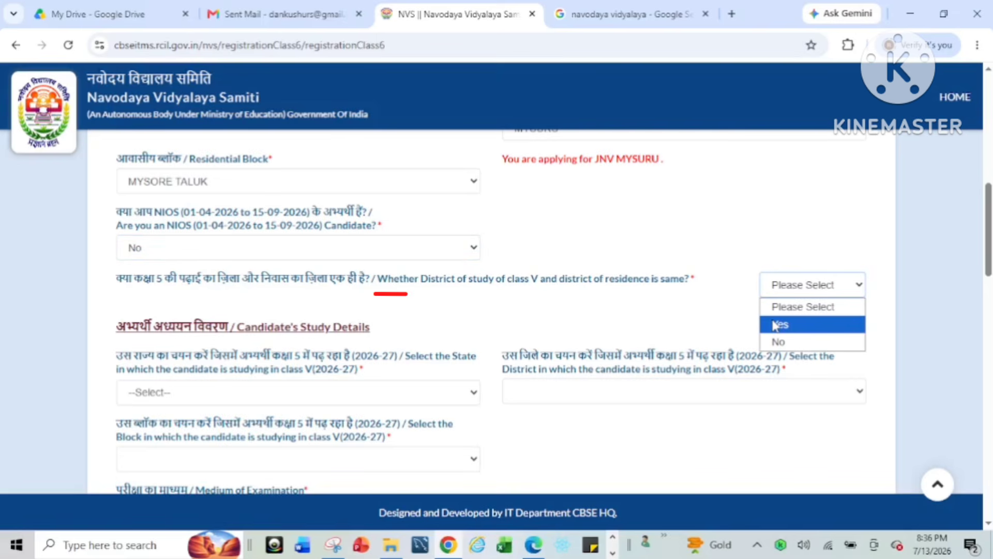
left_click(775, 325)
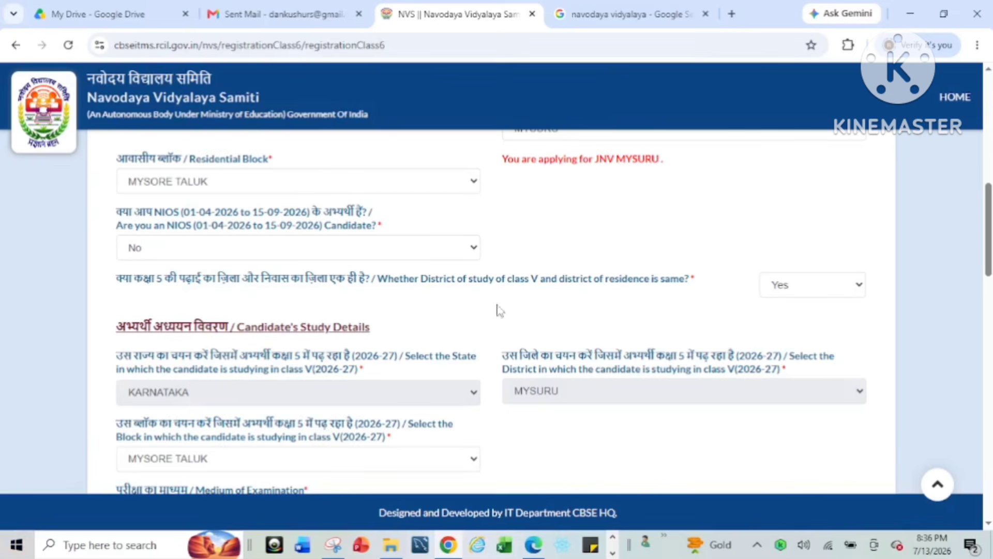
Choose ENGLISH from the Medium of Examination dropdown
scroll(989, 233, "down", 3)
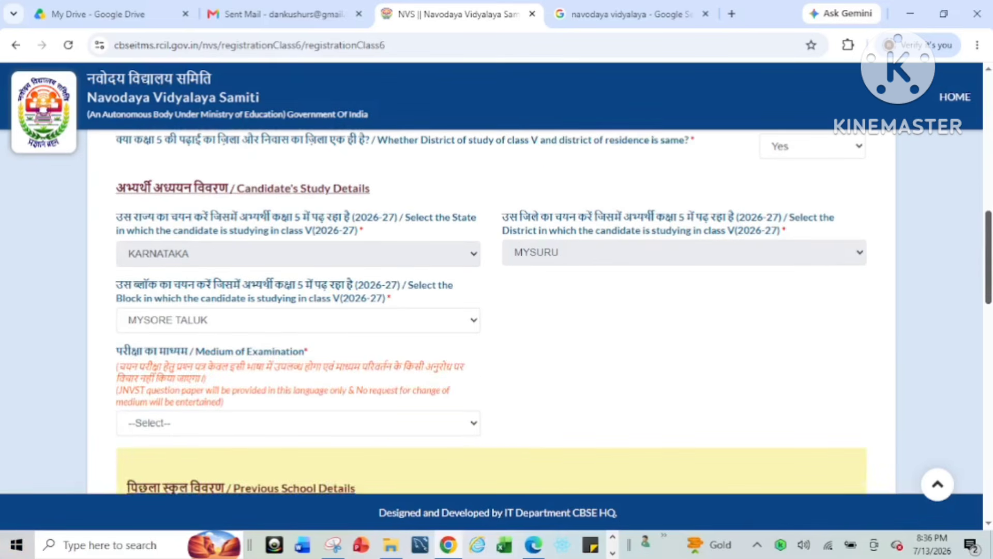
scroll(554, 311, "down", 1)
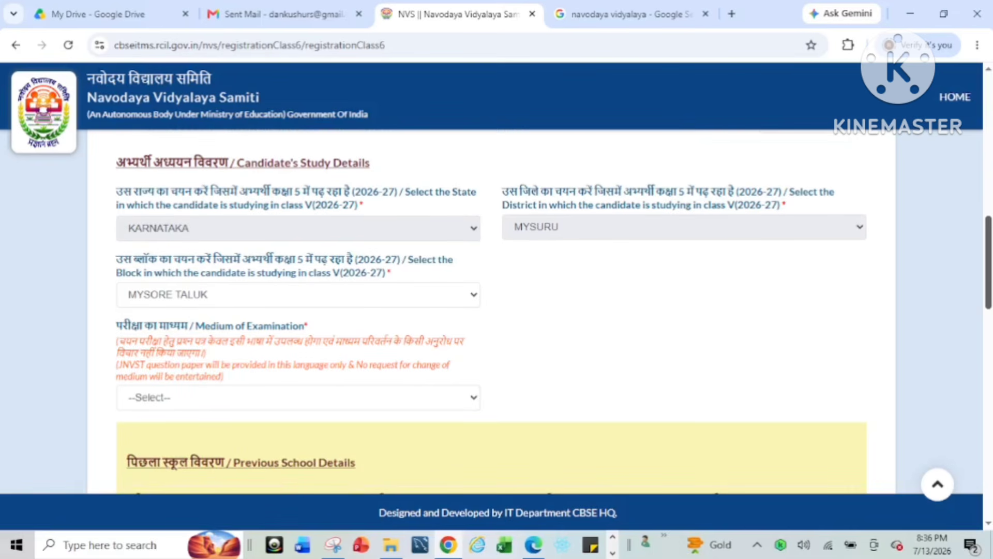
scroll(226, 186, "down", 3)
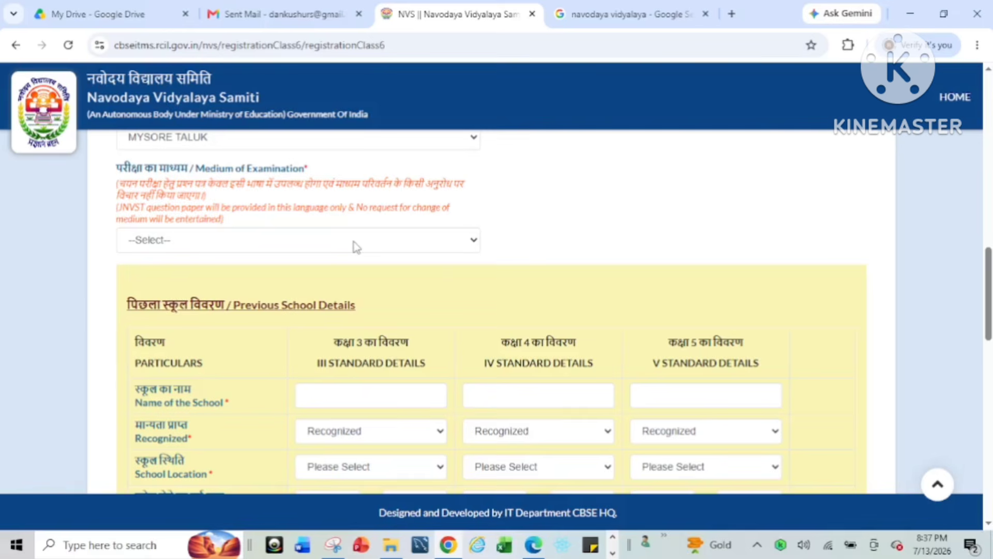
left_click(357, 247)
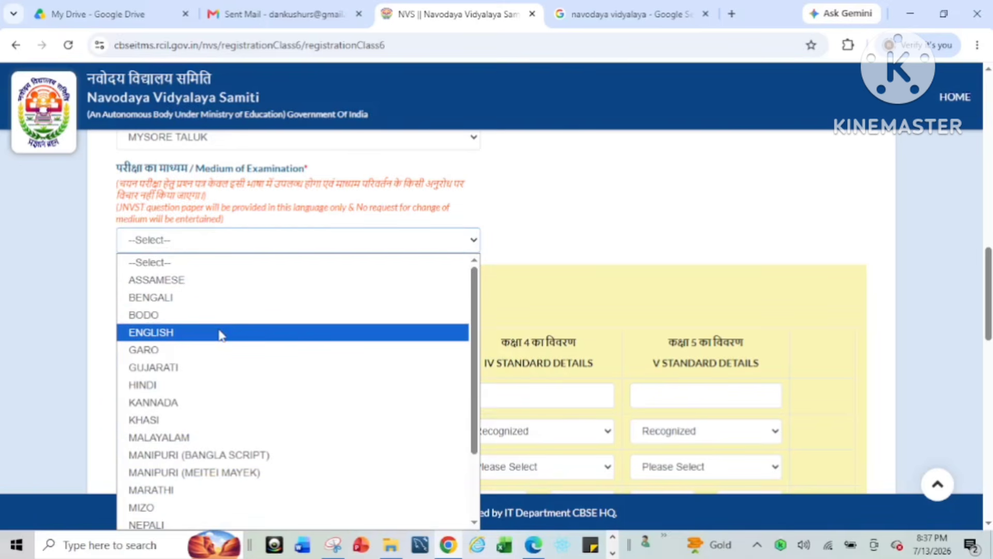
scroll(222, 414, "down", 2)
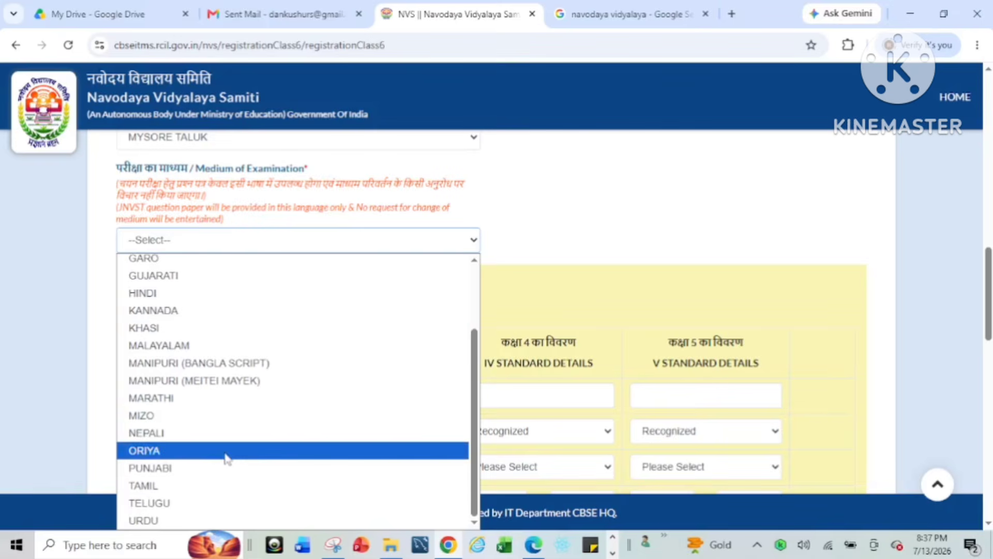
scroll(227, 458, "up", 2)
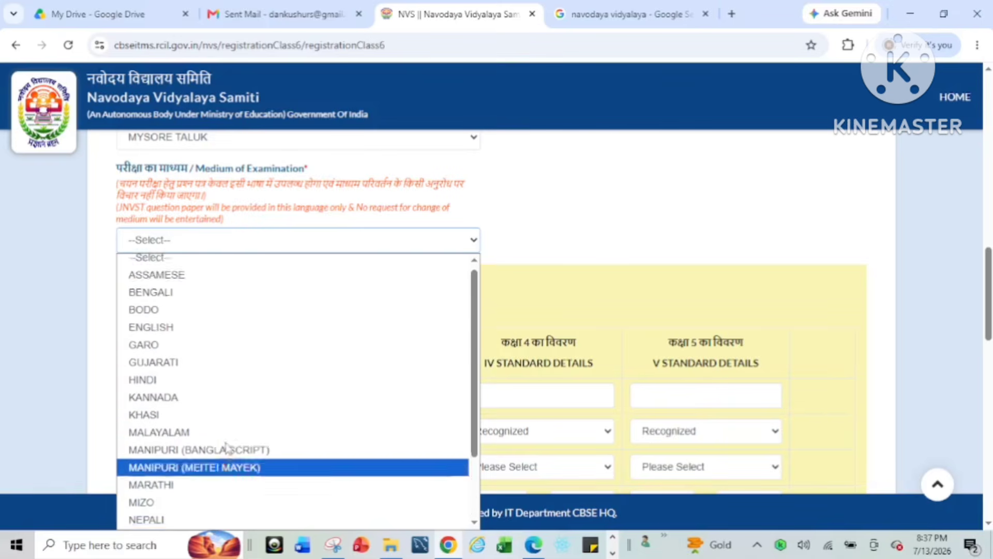
left_click(244, 338)
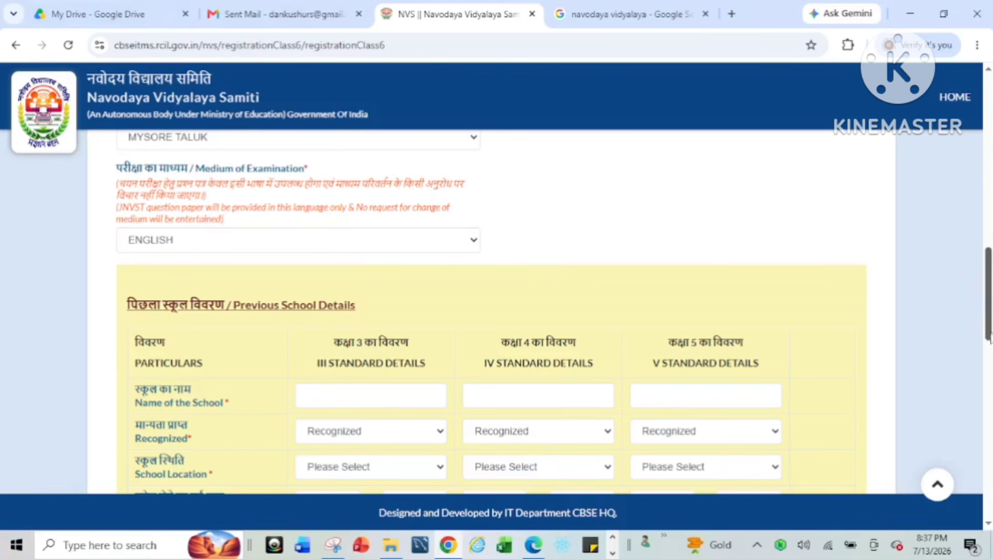
Enter 'G Primary School Bargaona' for Class III, 'GOVT HPS SCCHOOLL' for Class IV, then fill in Class V's school name
left_click_drag(990, 327, 990, 362)
left_click(372, 221)
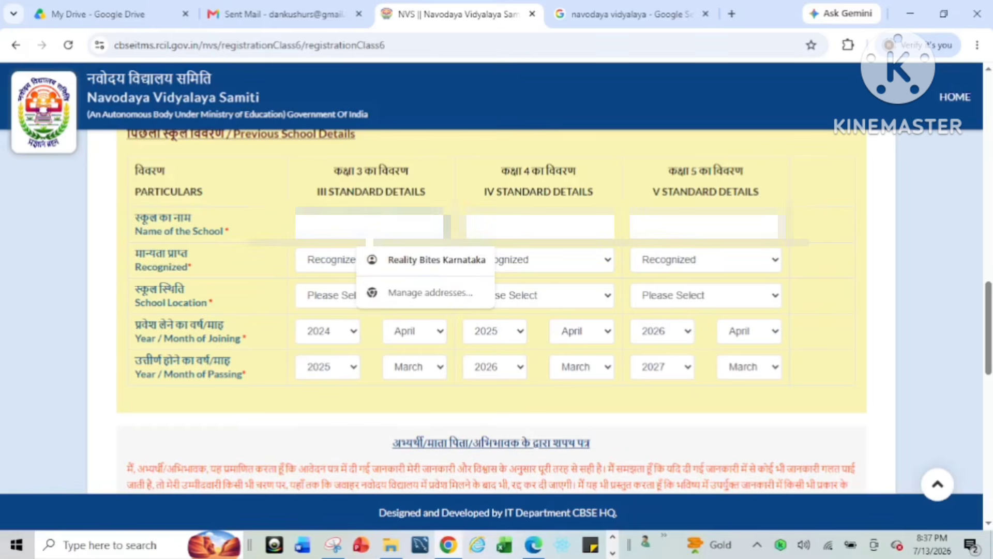
type("G Primary Scho")
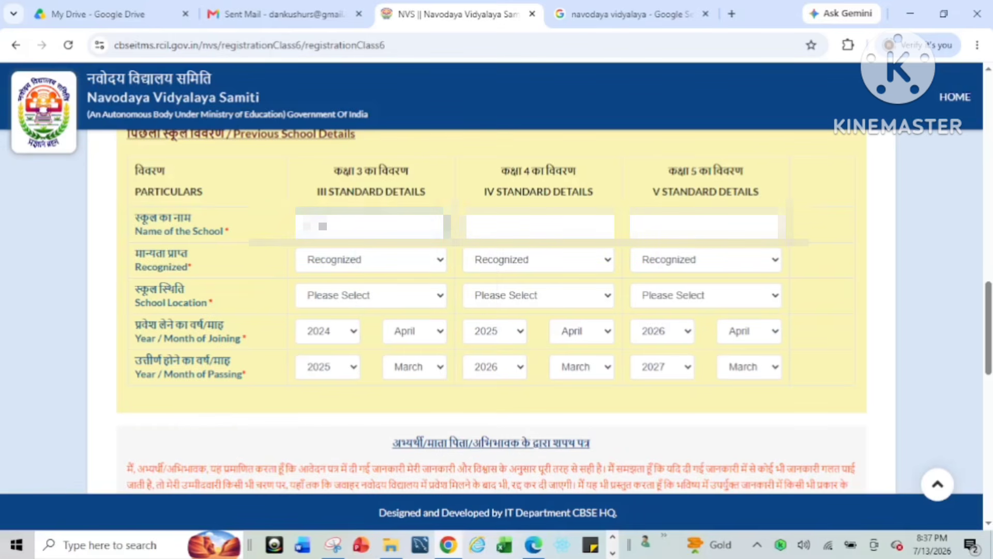
type("ol")
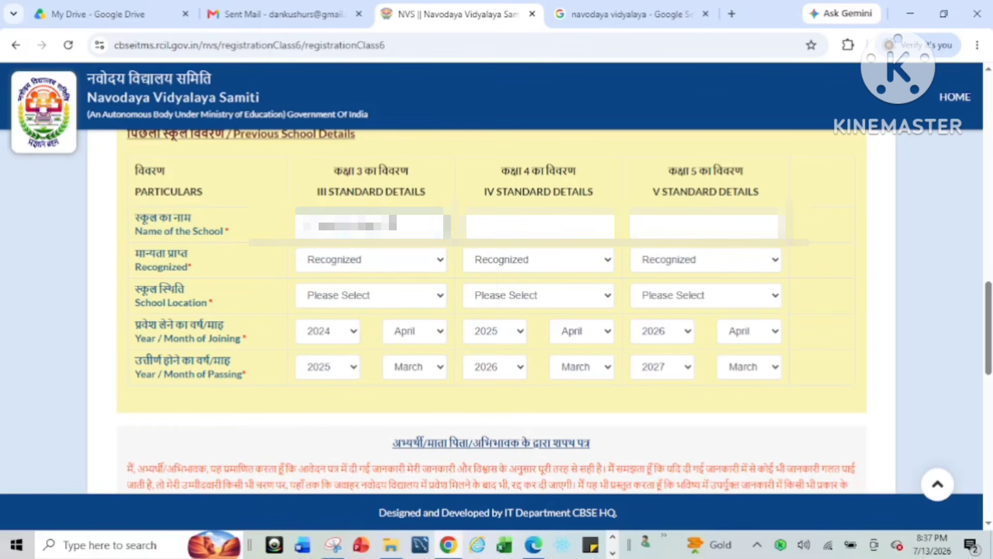
type(" Bargaon")
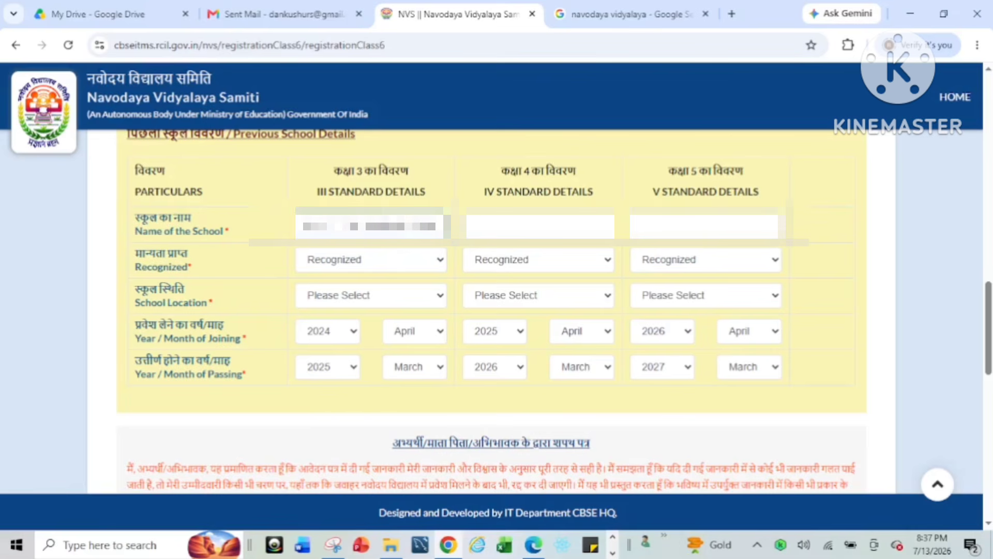
type("a")
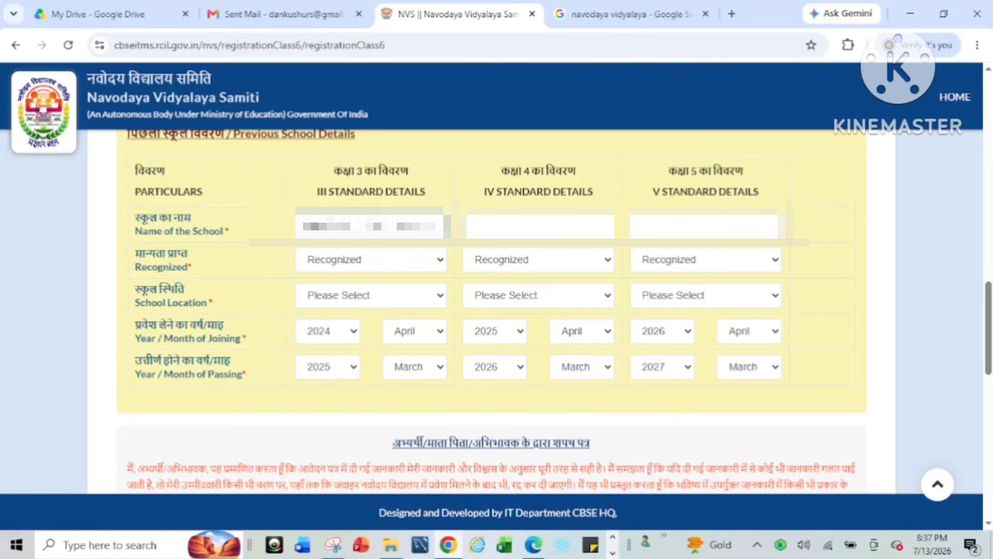
key("ctrl+a")
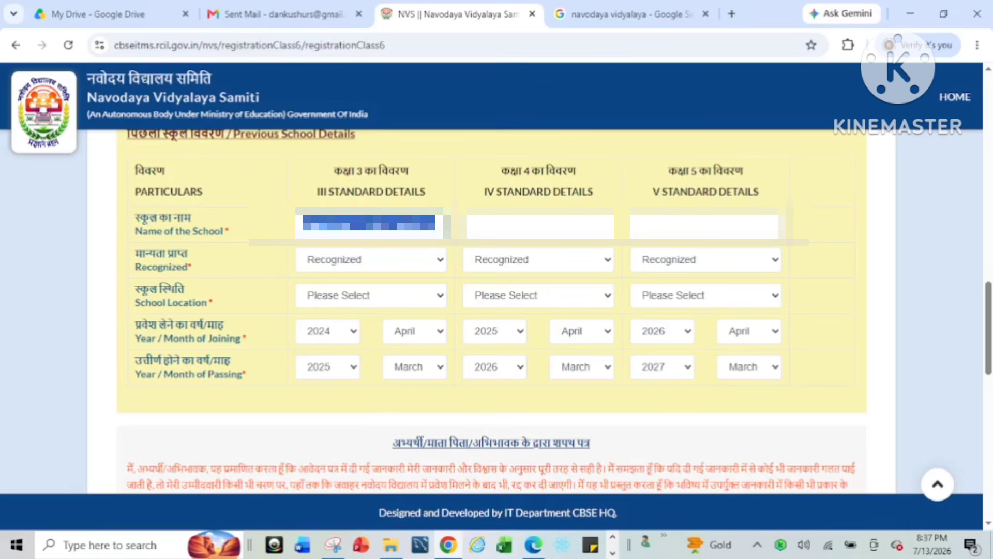
left_click(518, 228)
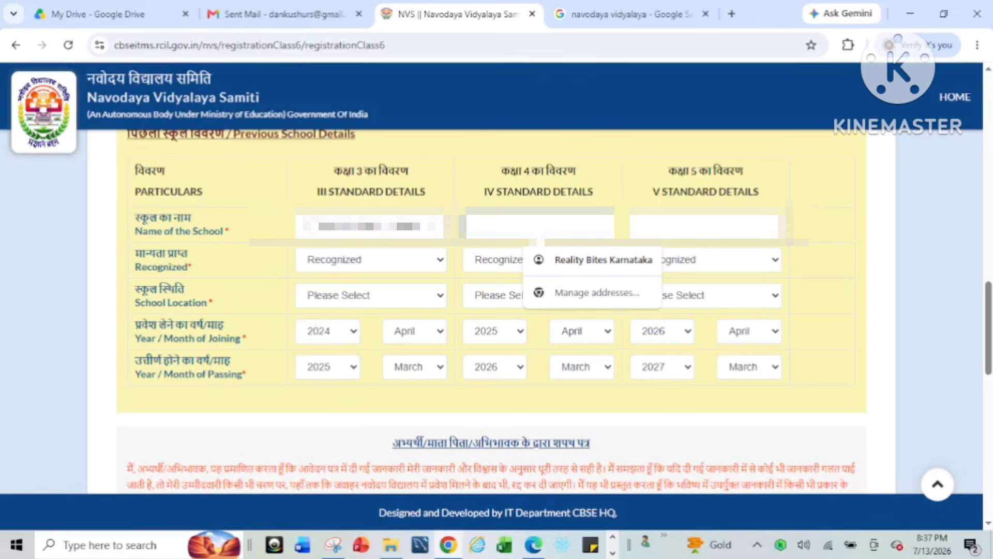
type("GOVT HP")
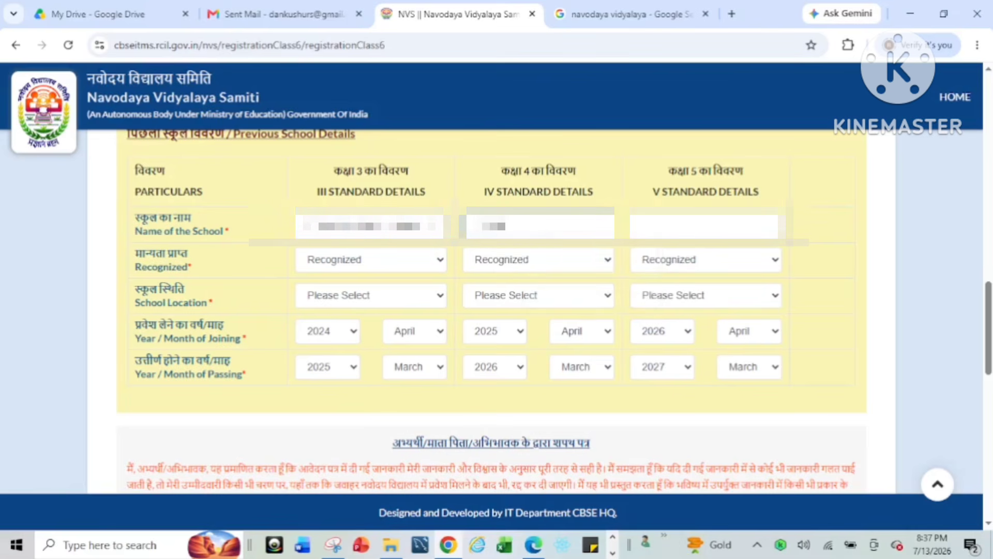
type("S SCCH")
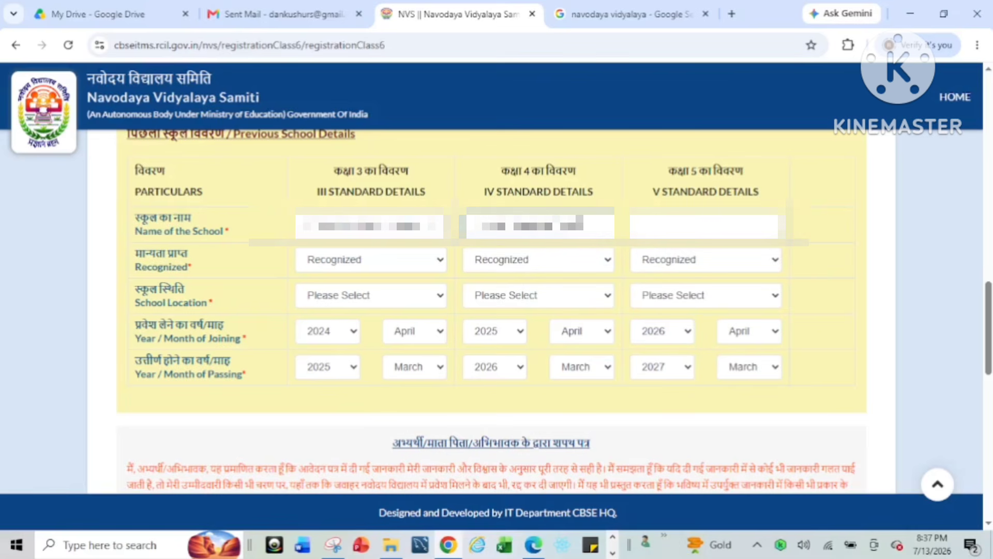
type("OOL")
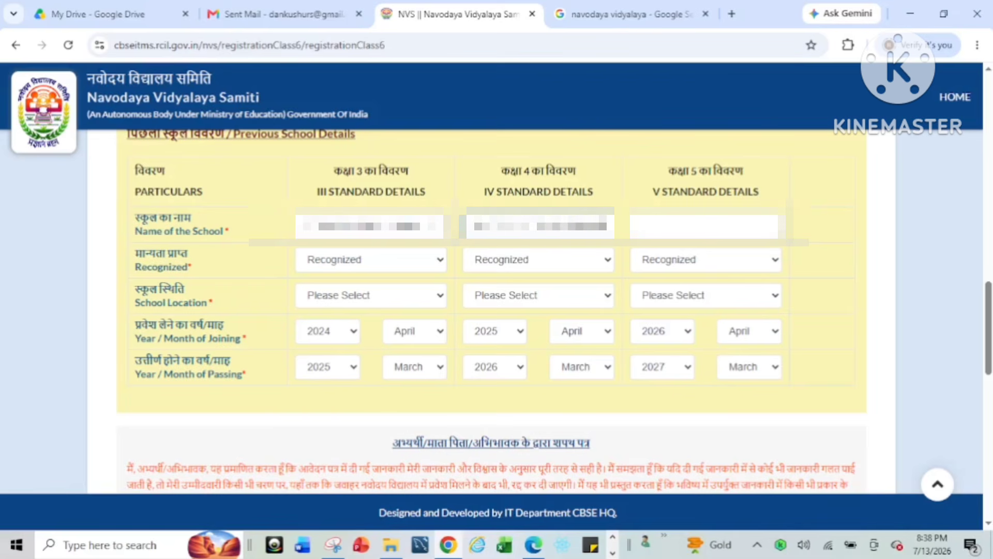
type("L")
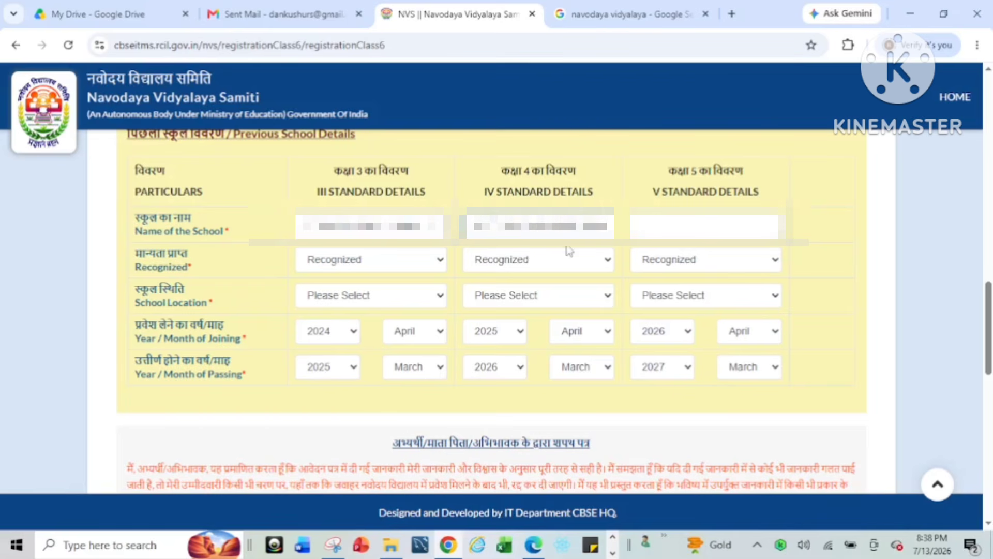
left_click(650, 223)
left_click(812, 259)
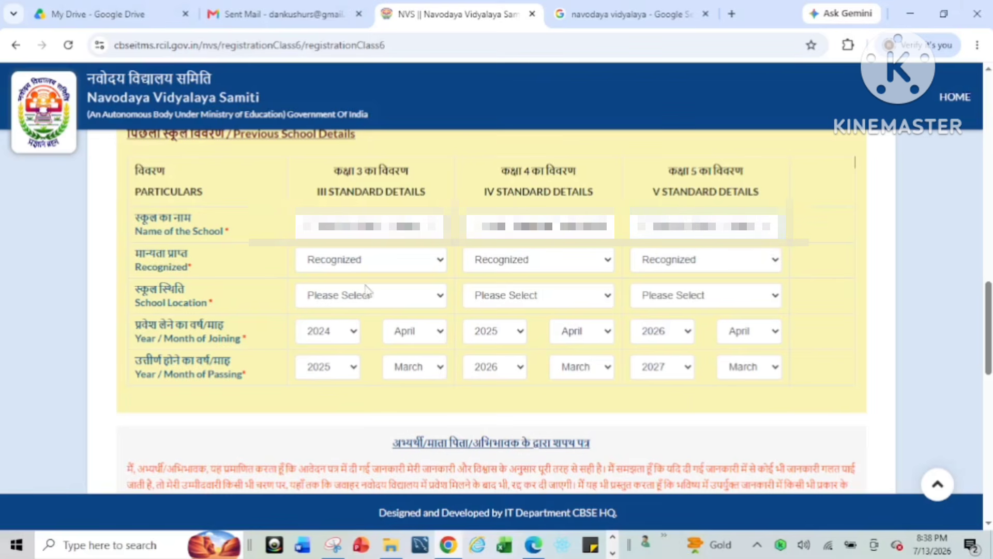
Keep the Class III school as Recognized and set Class III, IV and V school locations to Rural
left_click(419, 268)
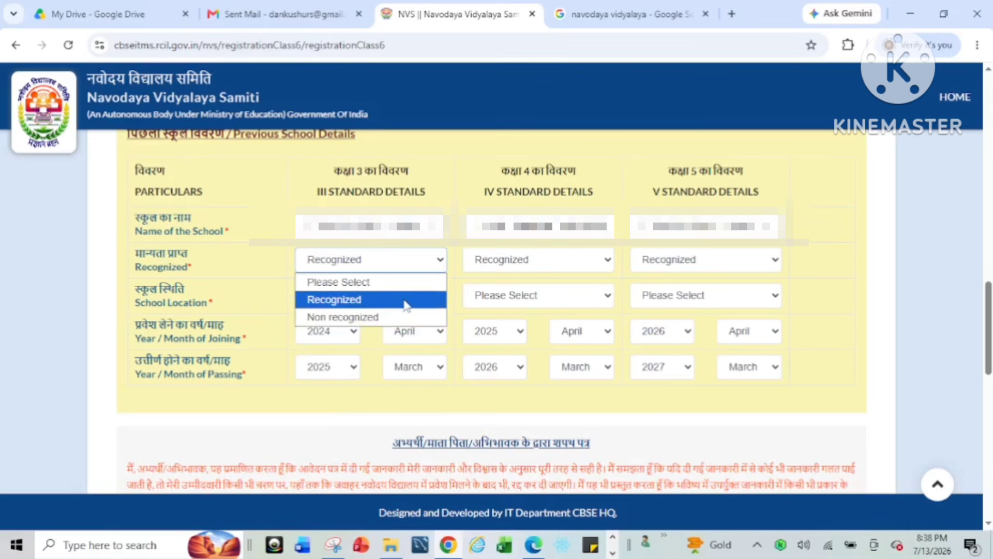
left_click(19, 246)
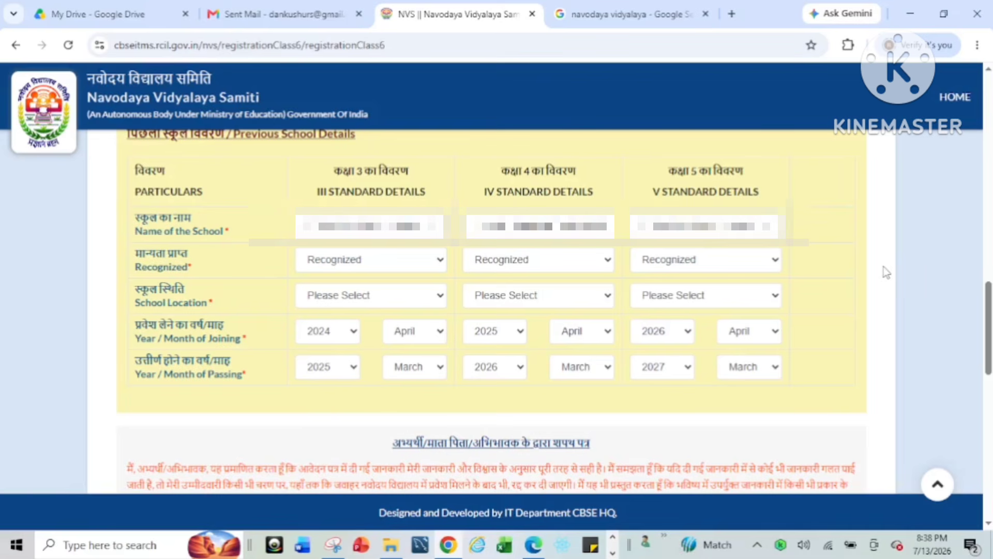
left_click(377, 303)
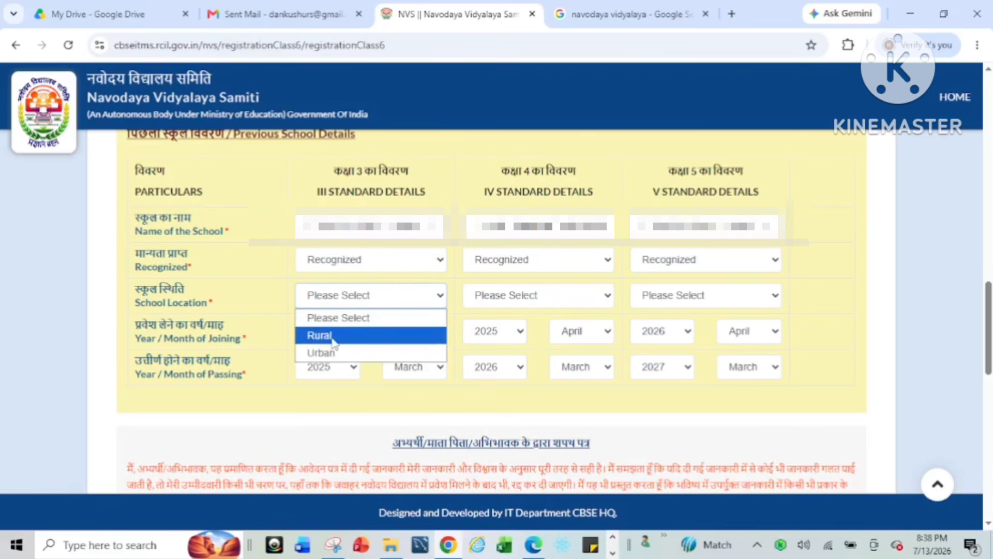
left_click(332, 336)
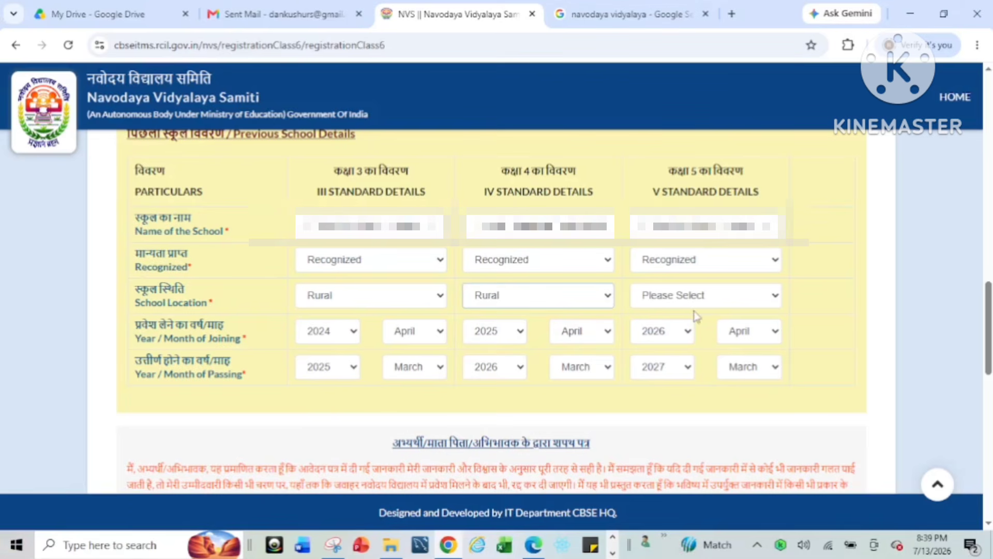
left_click(691, 301)
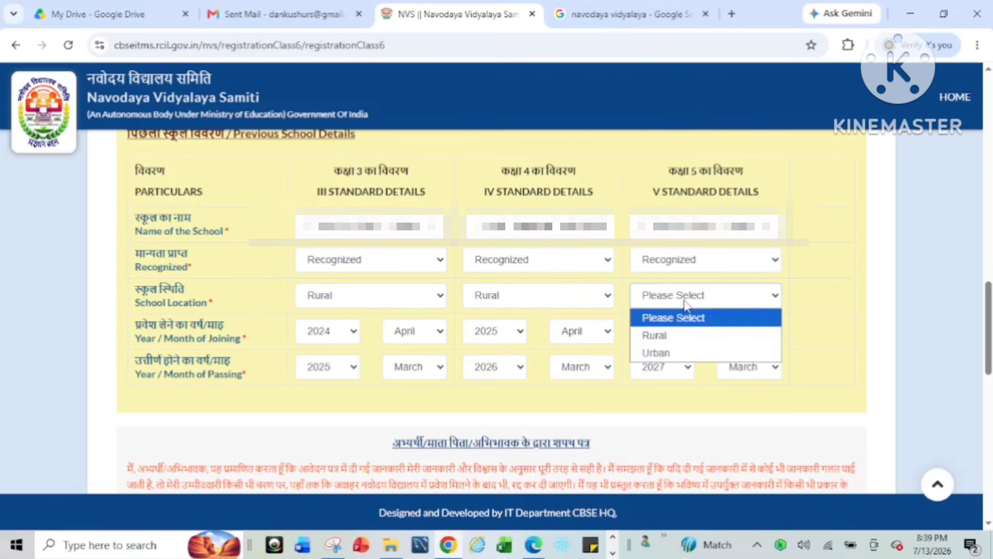
left_click(664, 337)
left_click(922, 326)
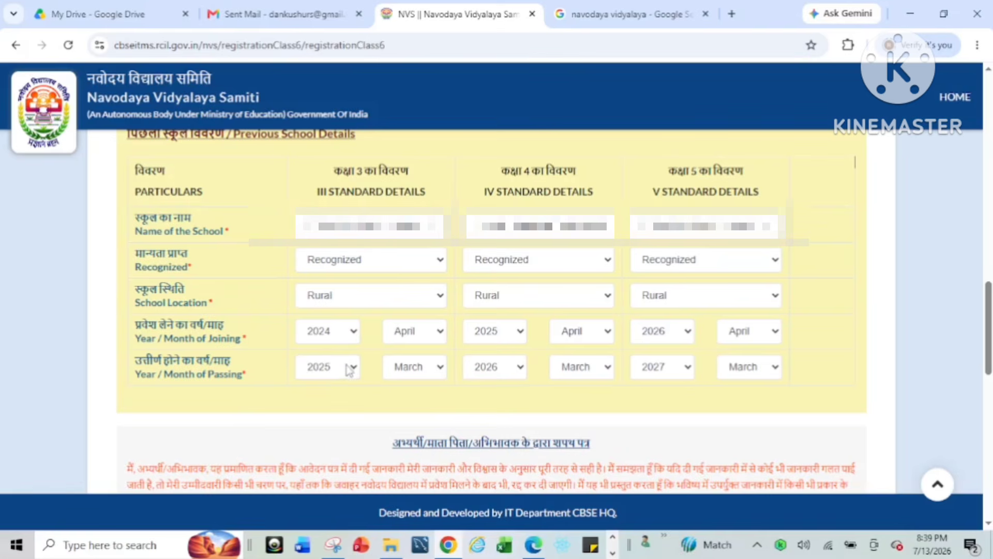
Upload the candidate's photograph file
scroll(349, 346, "down", 6)
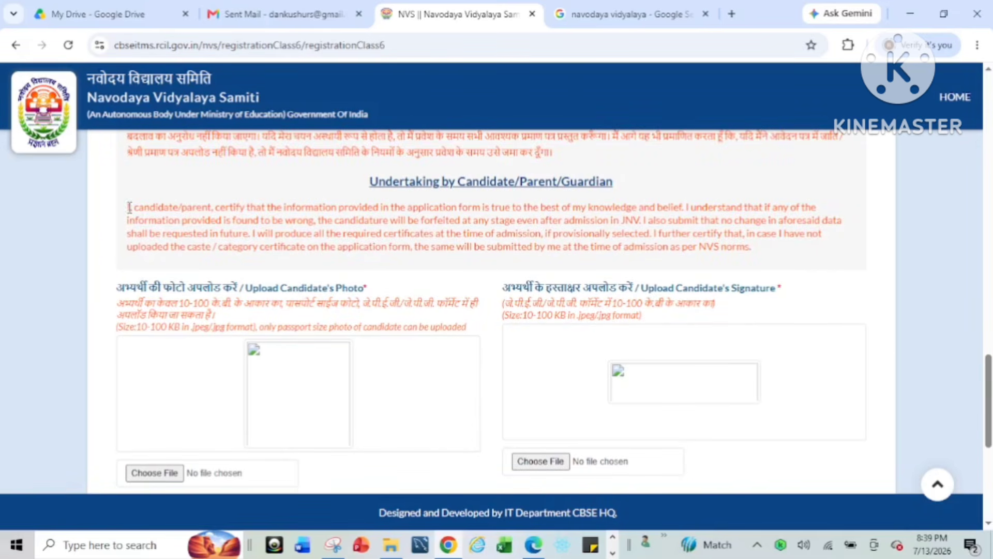
left_click_drag(129, 207, 702, 257)
left_click_drag(990, 375, 989, 403)
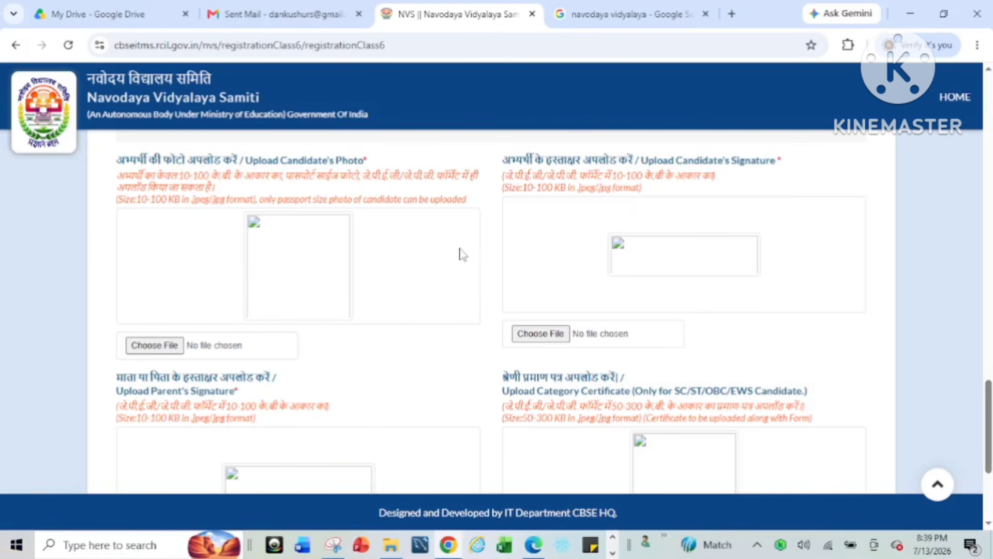
left_click(169, 351)
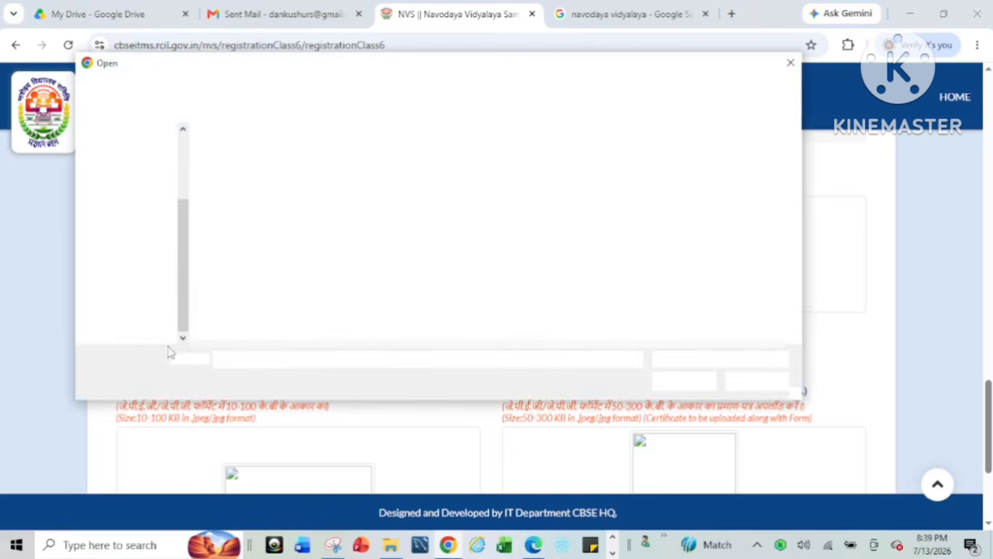
left_click(679, 179)
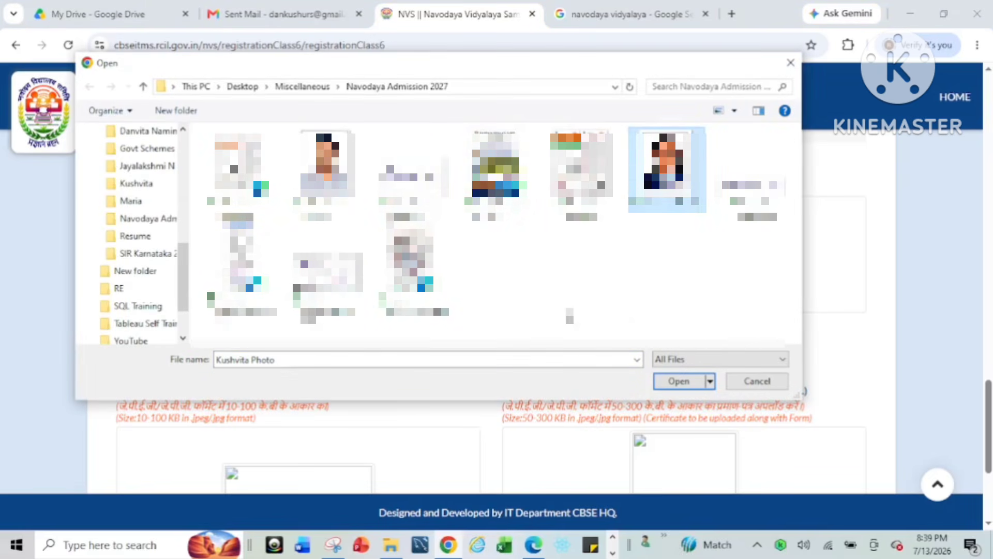
left_click(672, 381)
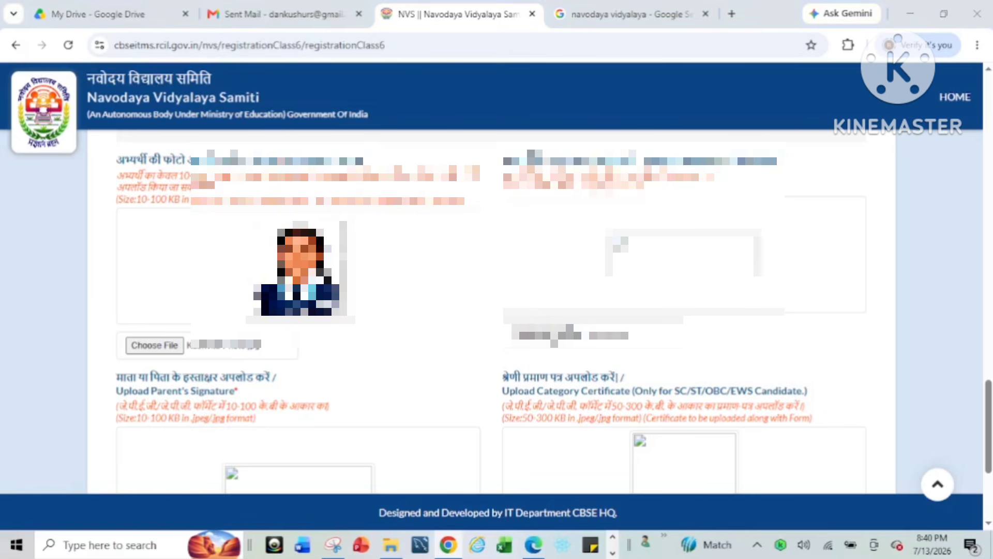
Upload the candidate's signature file and move down to the parent-signature section
left_click(553, 339)
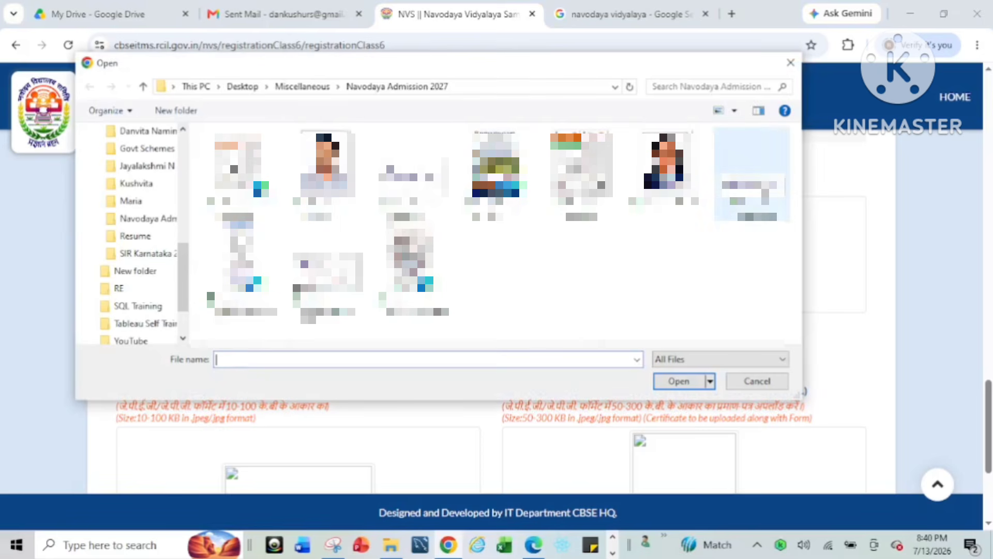
left_click(763, 184)
left_click(679, 381)
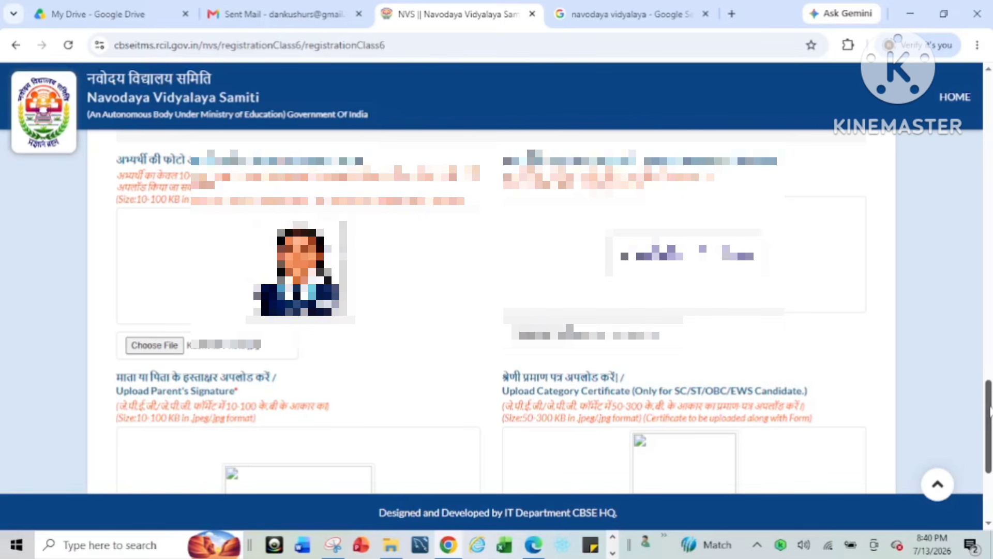
mouse_move(990, 411)
left_mouse_down()
mouse_move(989, 431)
mouse_move(989, 400)
left_mouse_up()
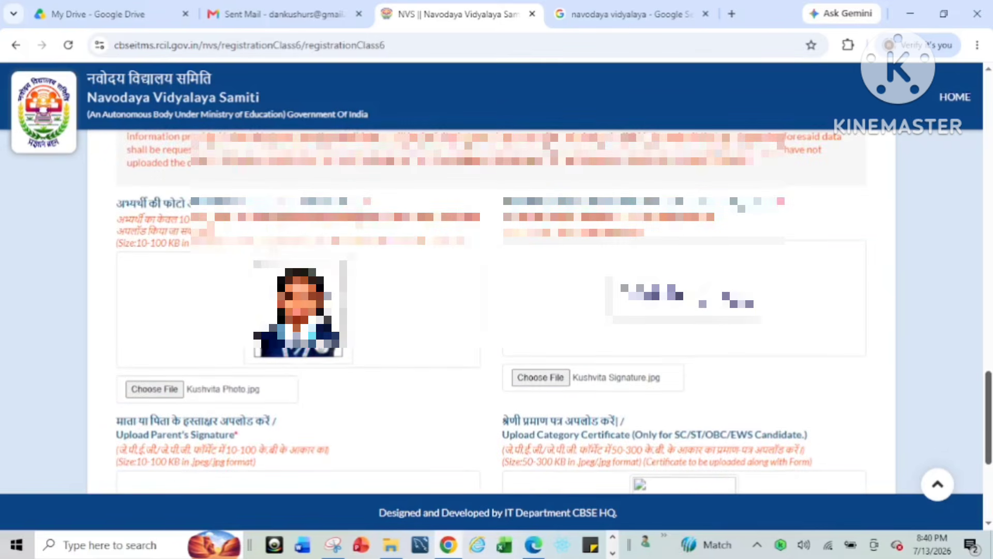
left_click_drag(246, 204, 371, 205)
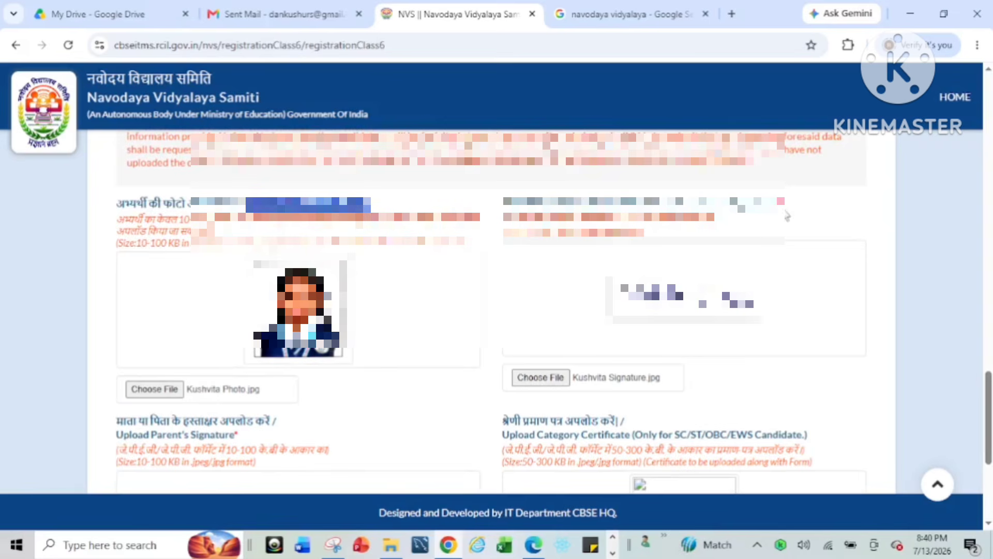
left_click_drag(646, 205, 779, 208)
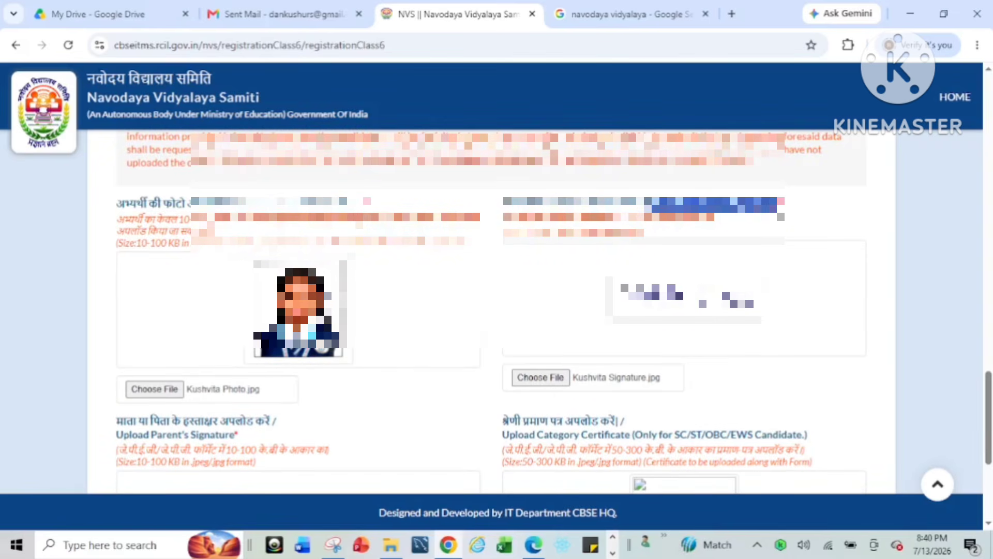
left_click(955, 341)
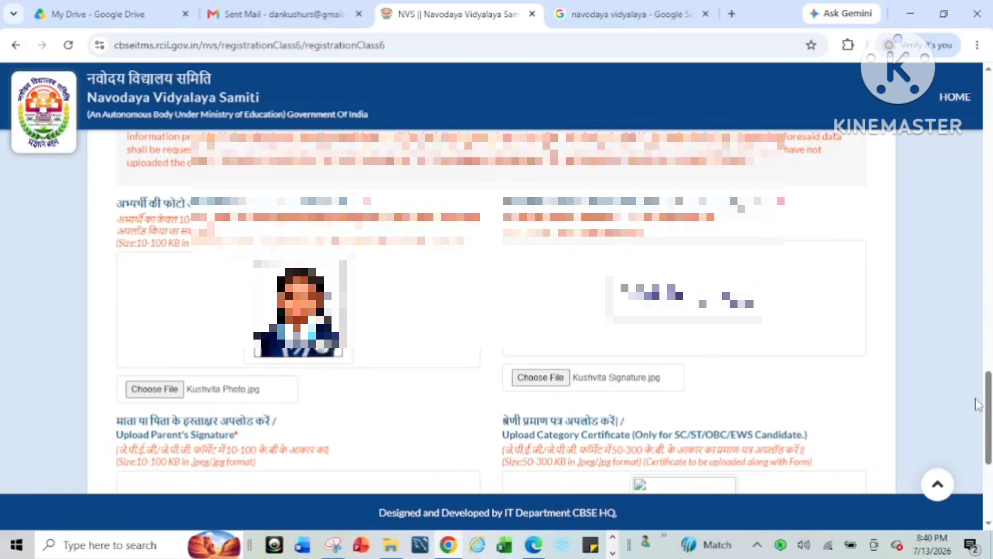
scroll(977, 403, "down", 4)
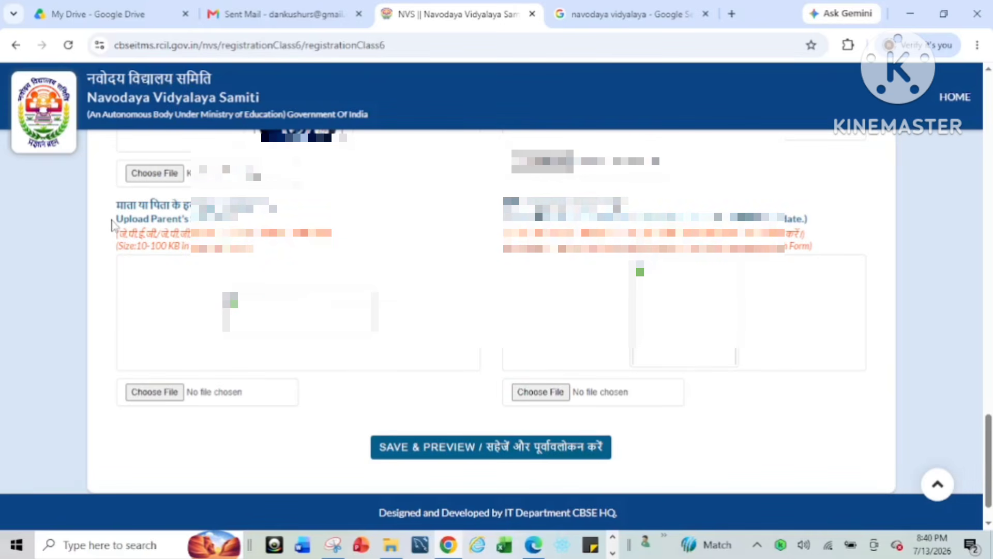
Upload the parent's signature JPG under Upload Parent's Signature
left_click_drag(111, 220, 231, 222)
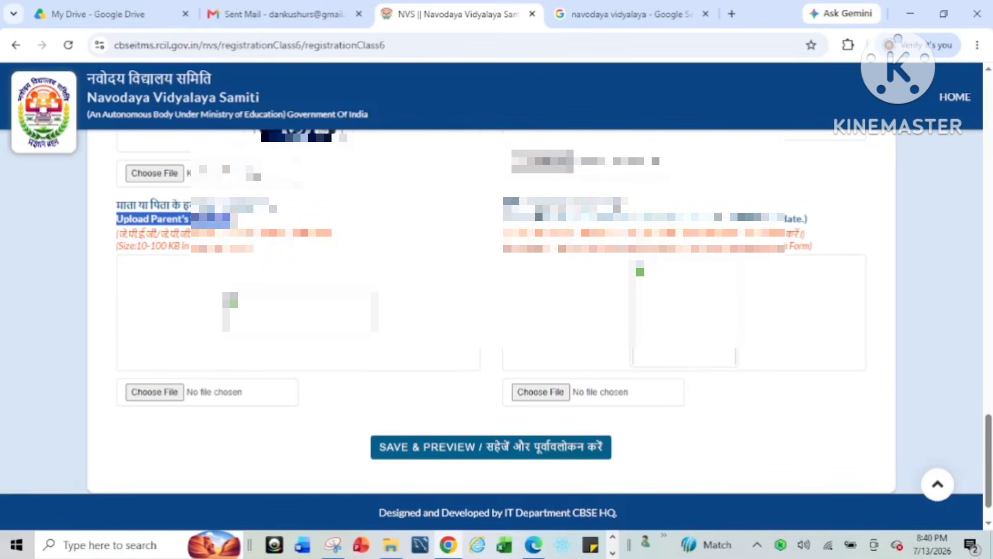
left_click(40, 303)
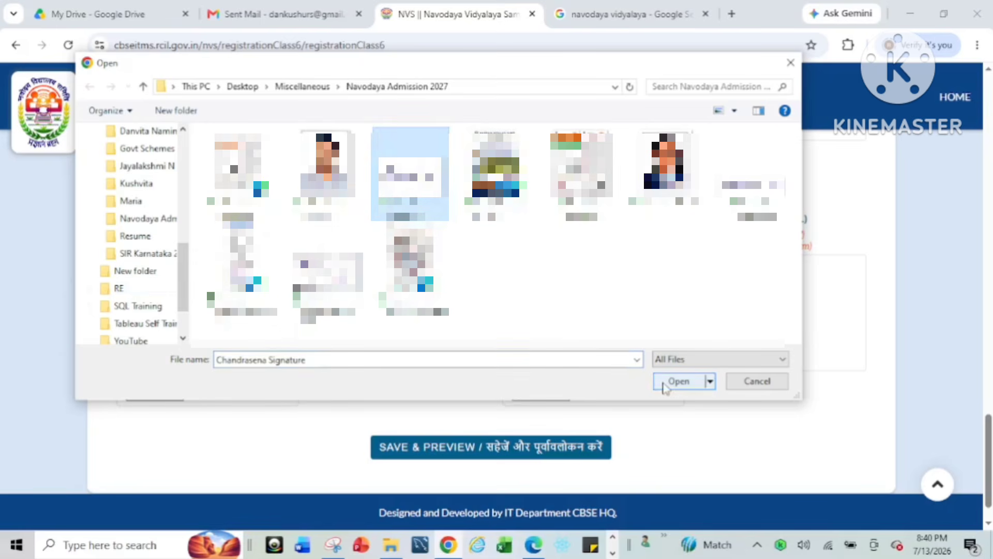
left_click(668, 383)
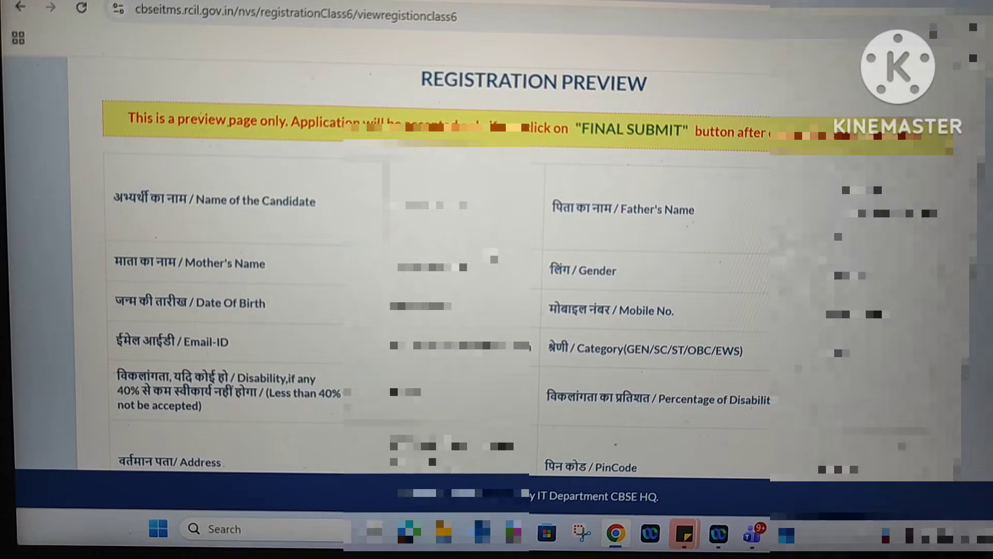
Review the Registration Preview details, then start FINAL SUBMIT
scroll(565, 280, "down", 3)
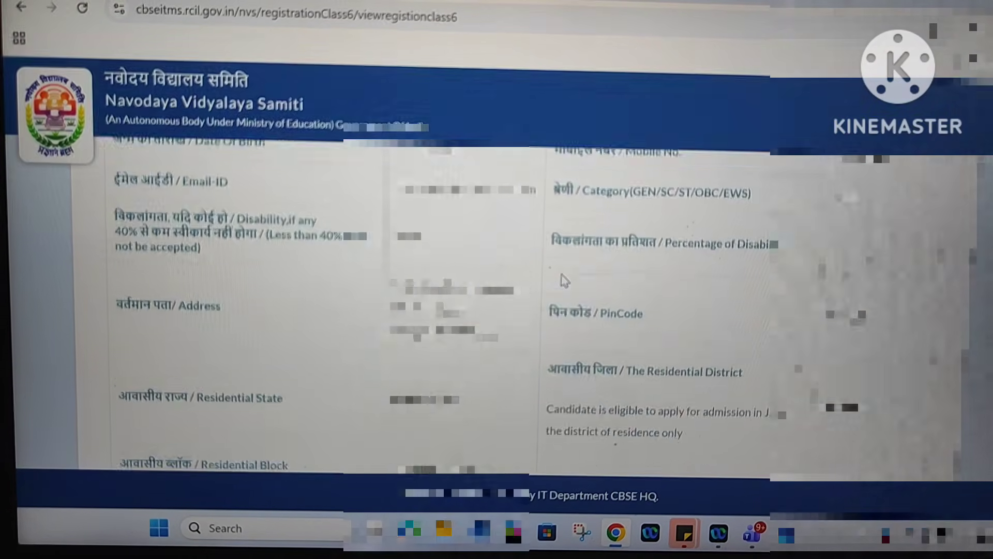
scroll(565, 280, "down", 10)
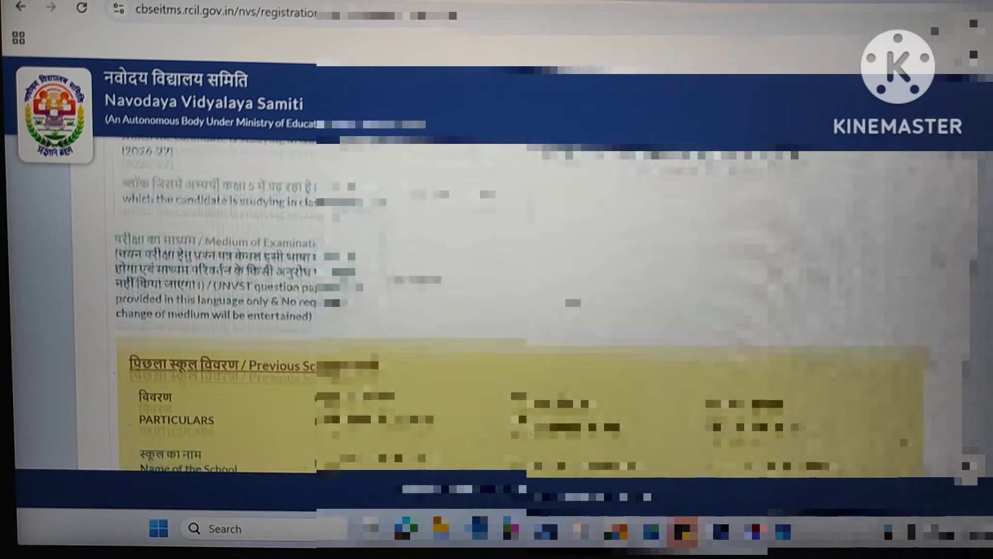
scroll(565, 280, "down", 7)
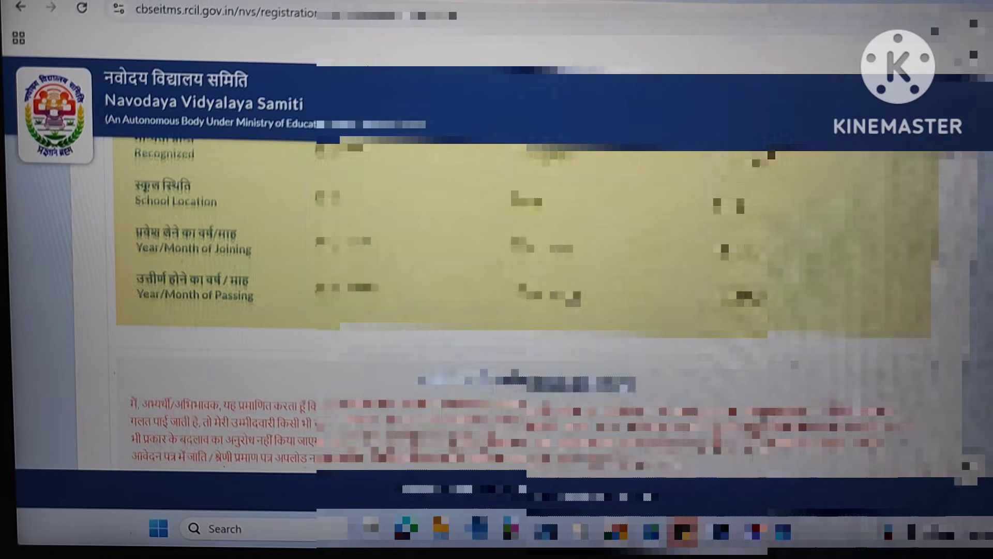
scroll(572, 303, "down", 5)
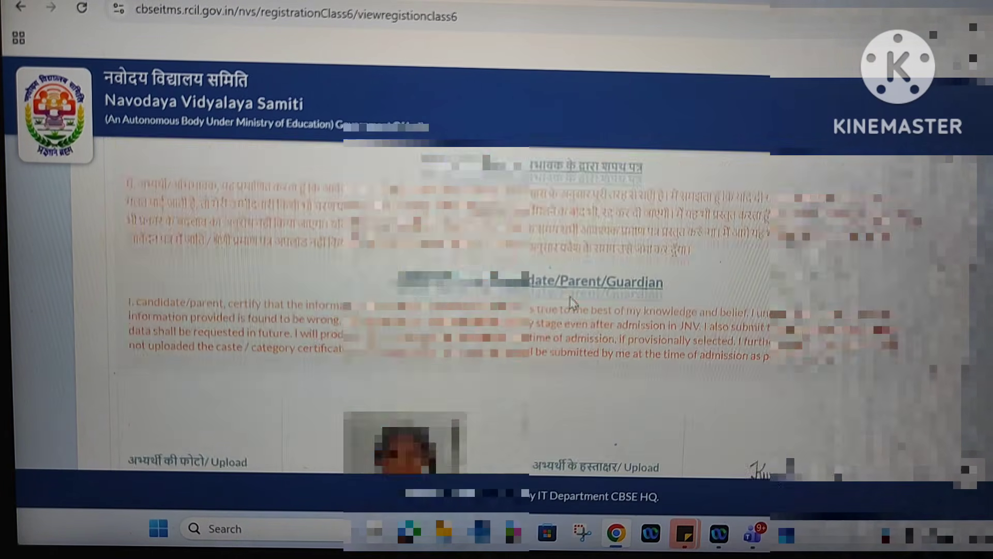
scroll(571, 303, "down", 4)
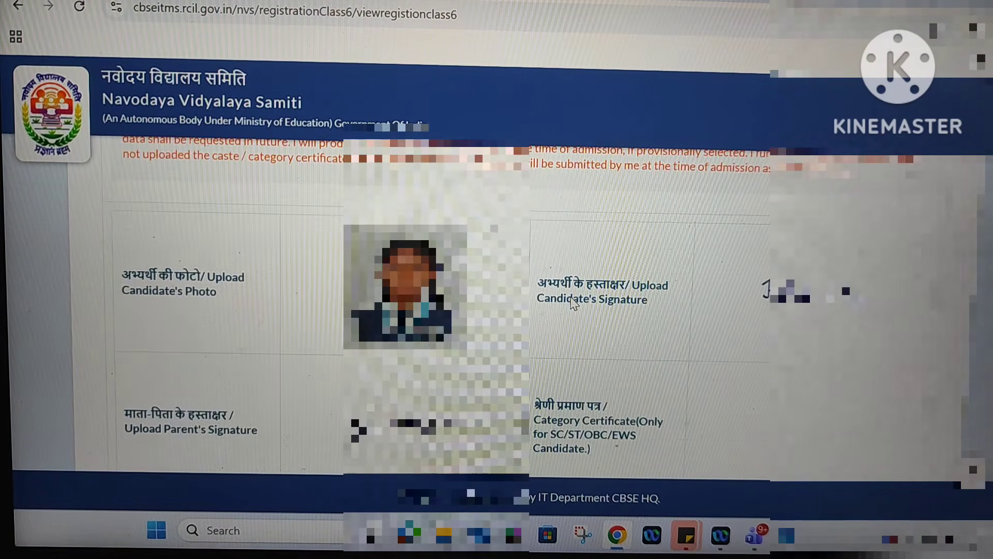
scroll(571, 302, "down", 2)
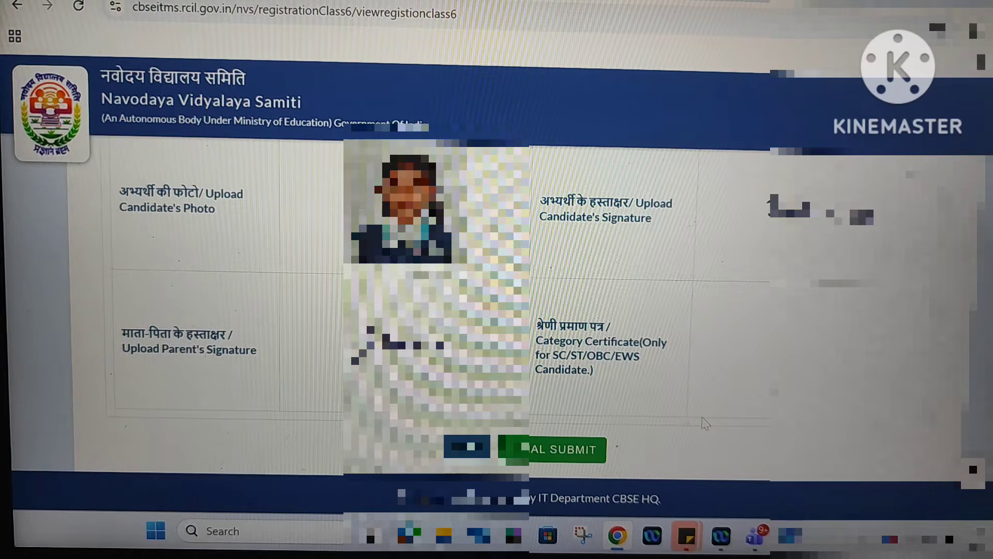
scroll(584, 344, "up", 15)
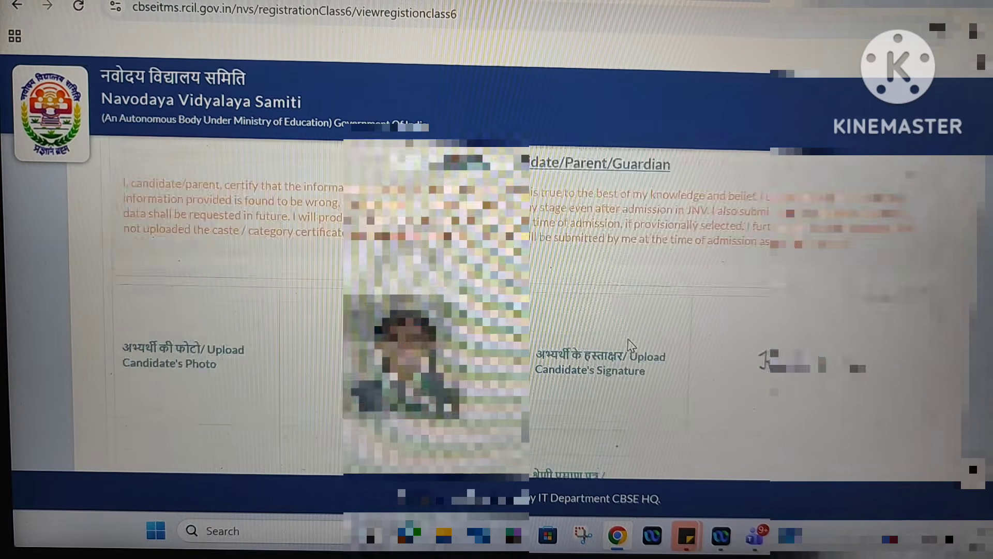
scroll(630, 345, "down", 15)
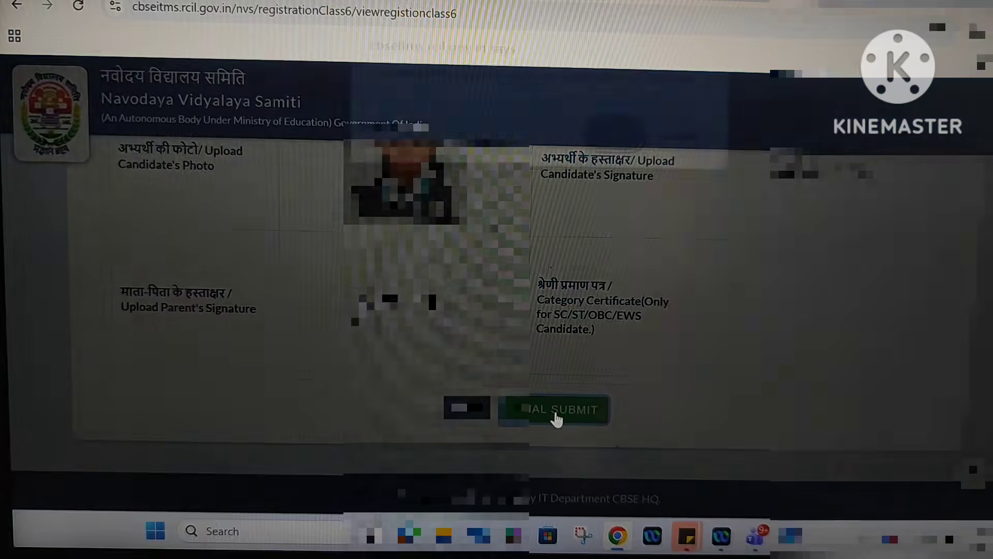
left_click(556, 417)
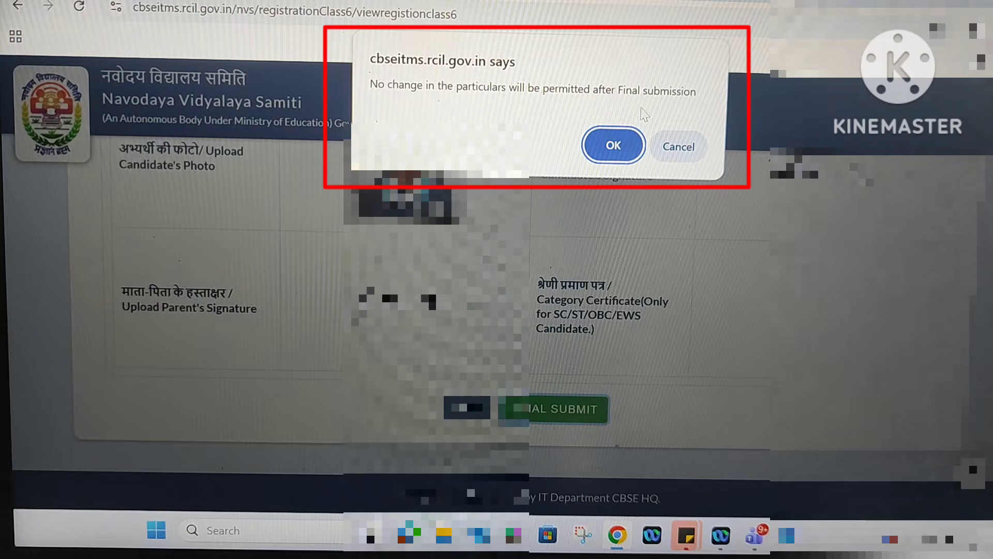
Cancel the warning, recheck the preview, then run FINAL SUBMIT again and confirm with OK
left_click(678, 147)
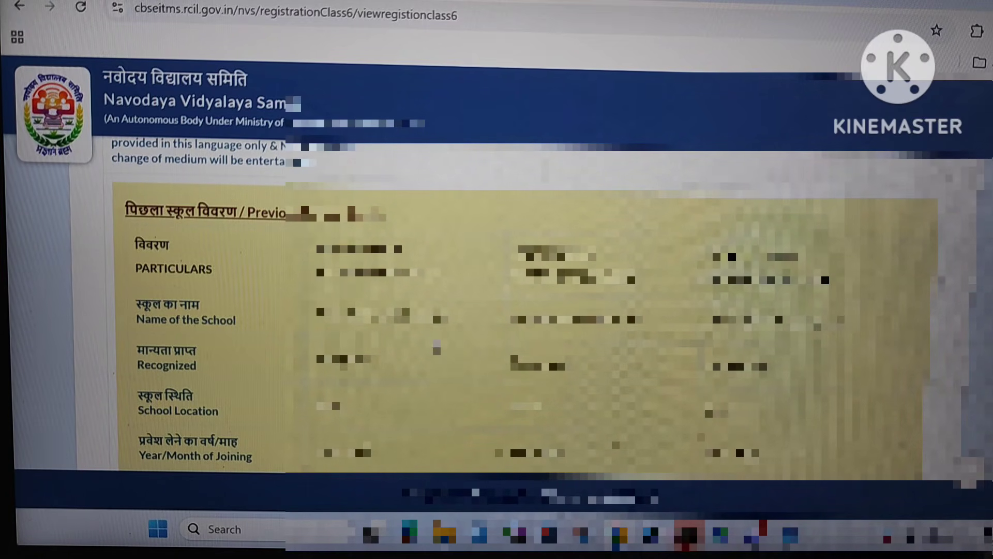
scroll(518, 311, "down", 2)
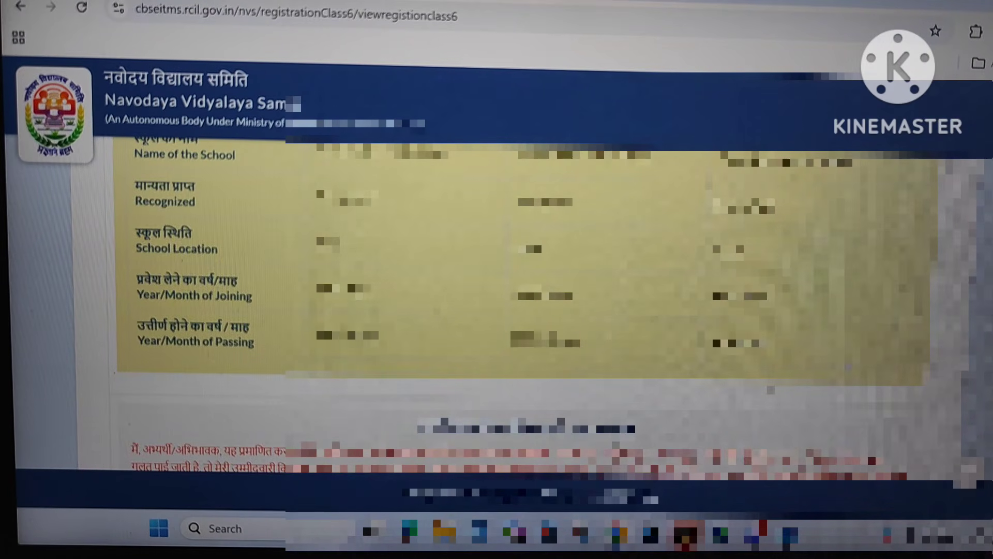
scroll(517, 311, "up", 1)
scroll(518, 310, "down", 8)
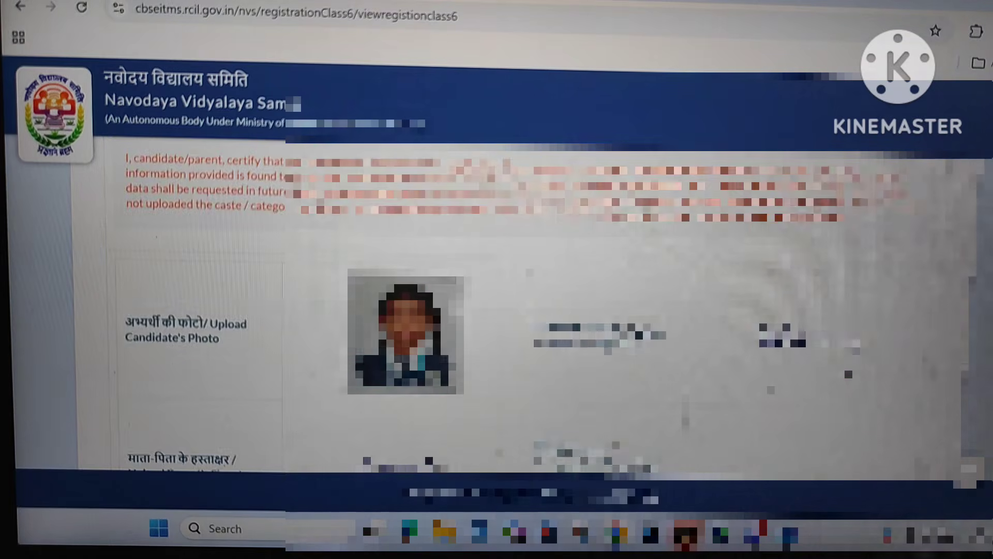
scroll(518, 310, "up", 2)
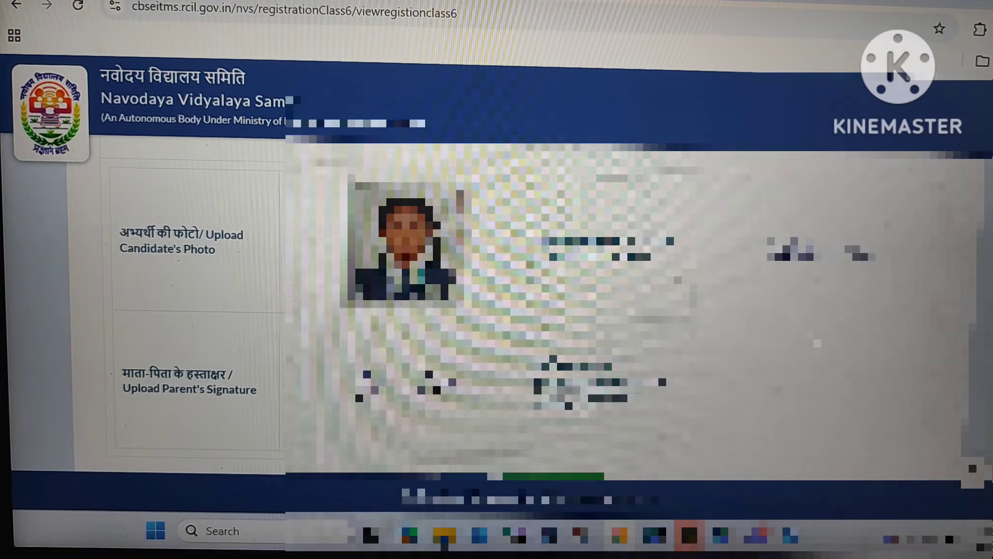
scroll(517, 310, "down", 2)
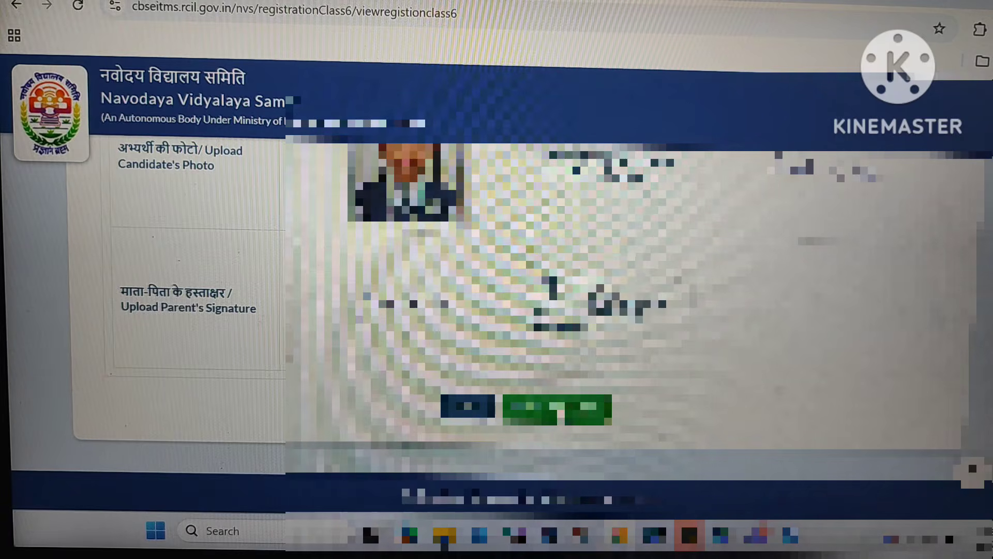
left_click(561, 412)
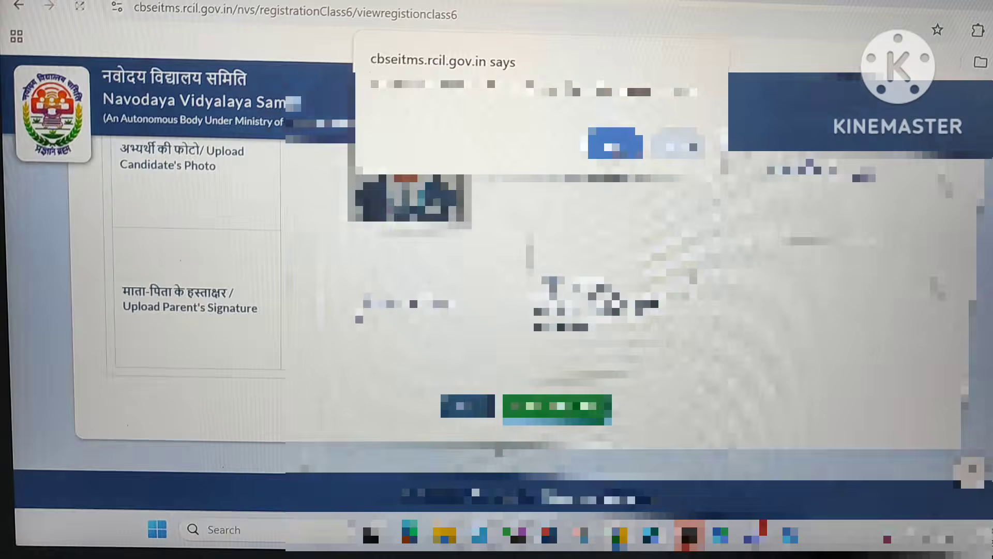
left_click(615, 147)
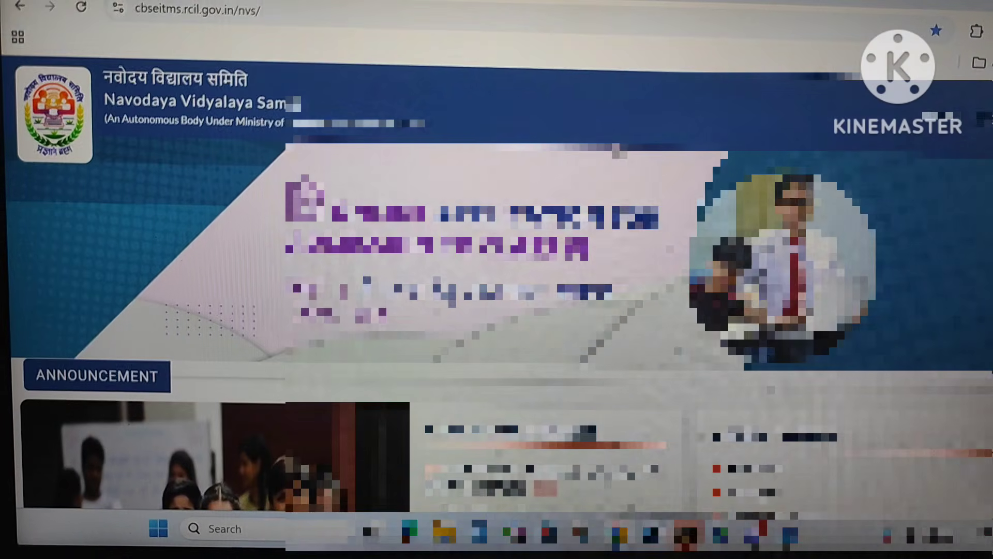
Look over the registered Class VI application and its registration number, then send it to print
scroll(618, 293, "down", 10)
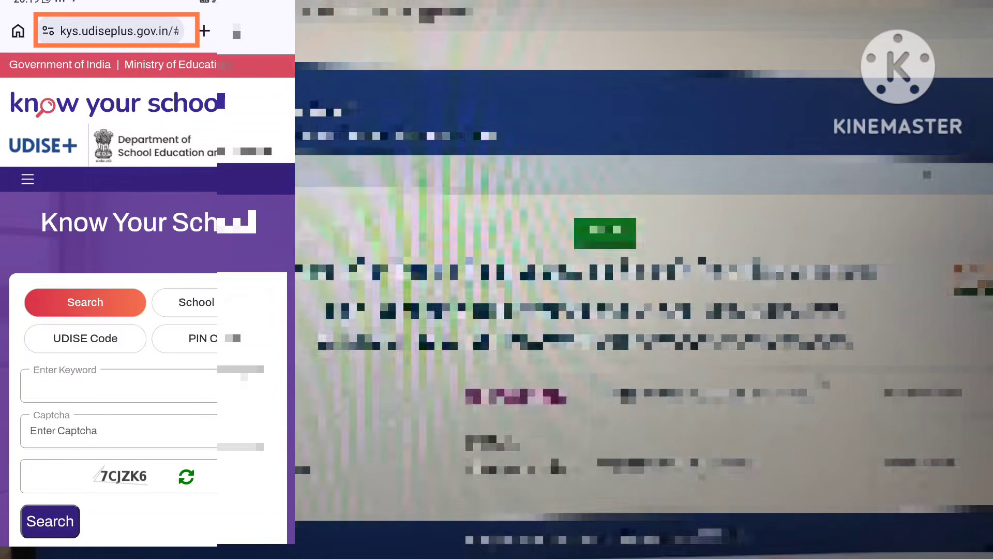
scroll(517, 310, "down", 3)
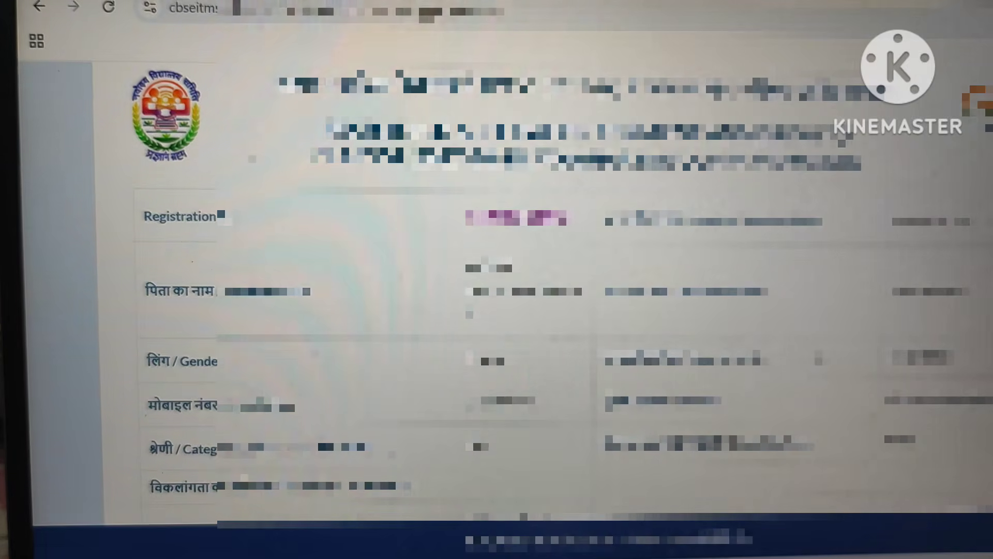
scroll(517, 310, "up", 3)
scroll(517, 310, "down", 10)
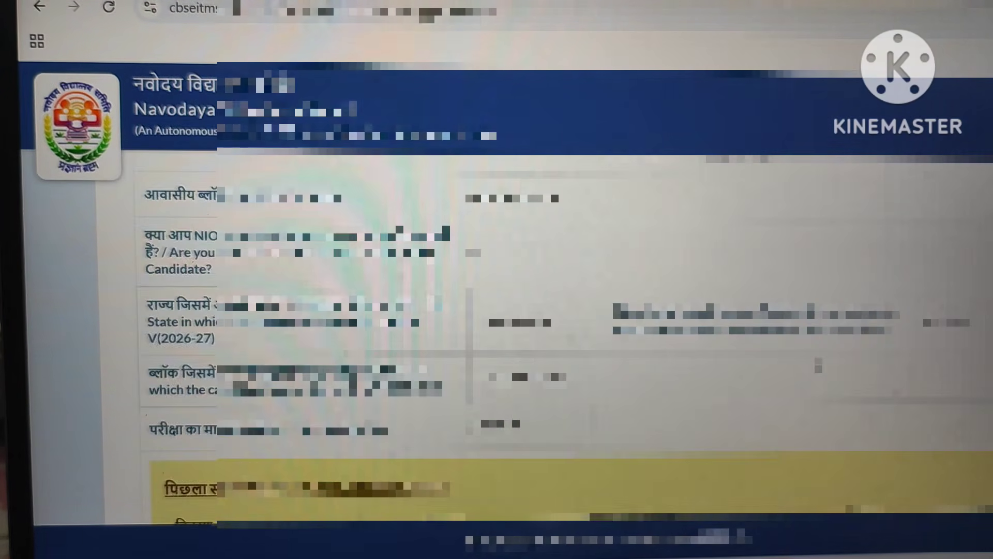
scroll(517, 311, "down", 5)
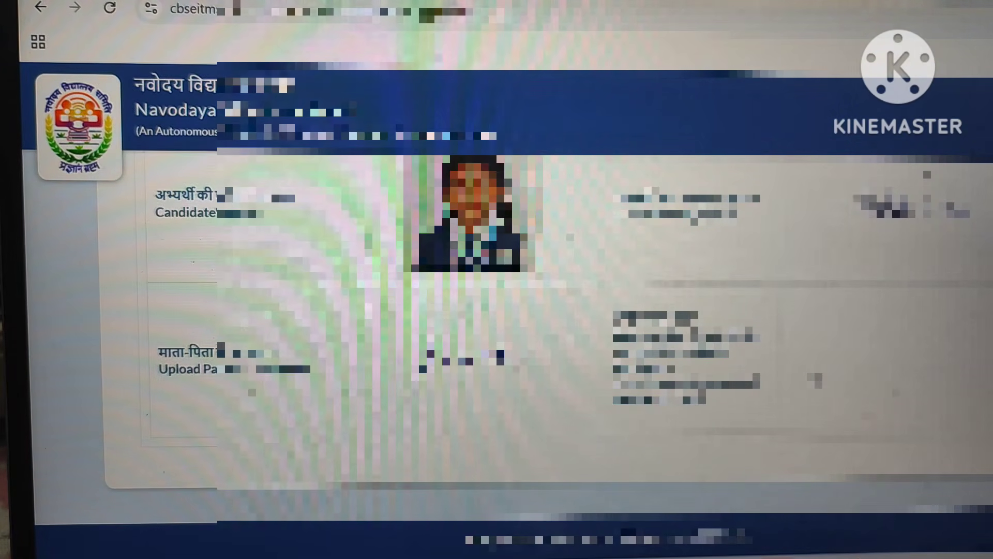
scroll(518, 310, "up", 15)
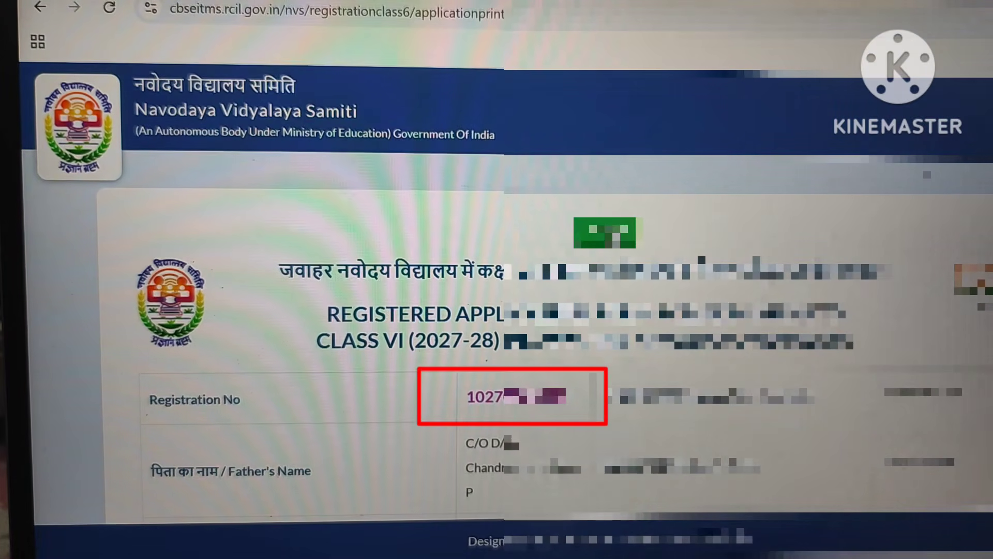
left_click(605, 232)
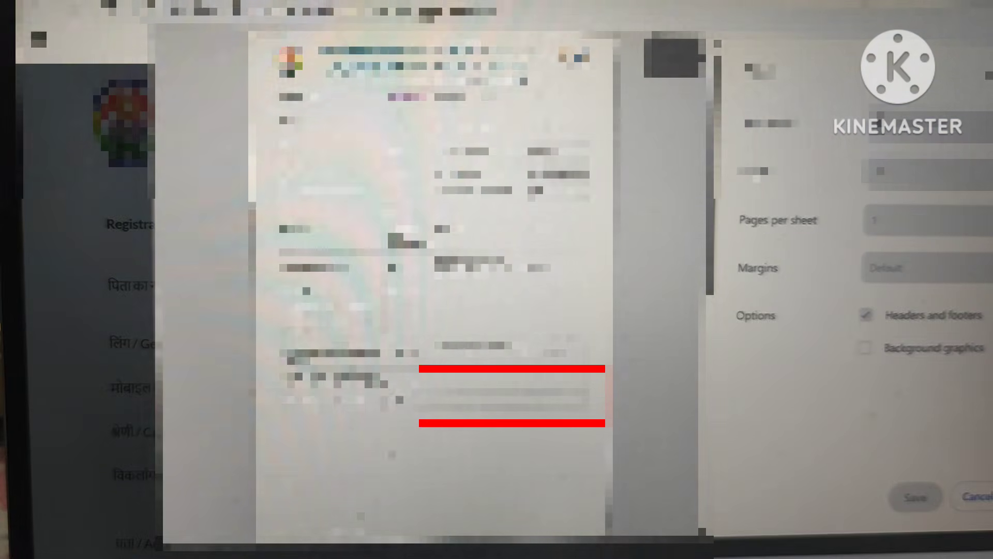